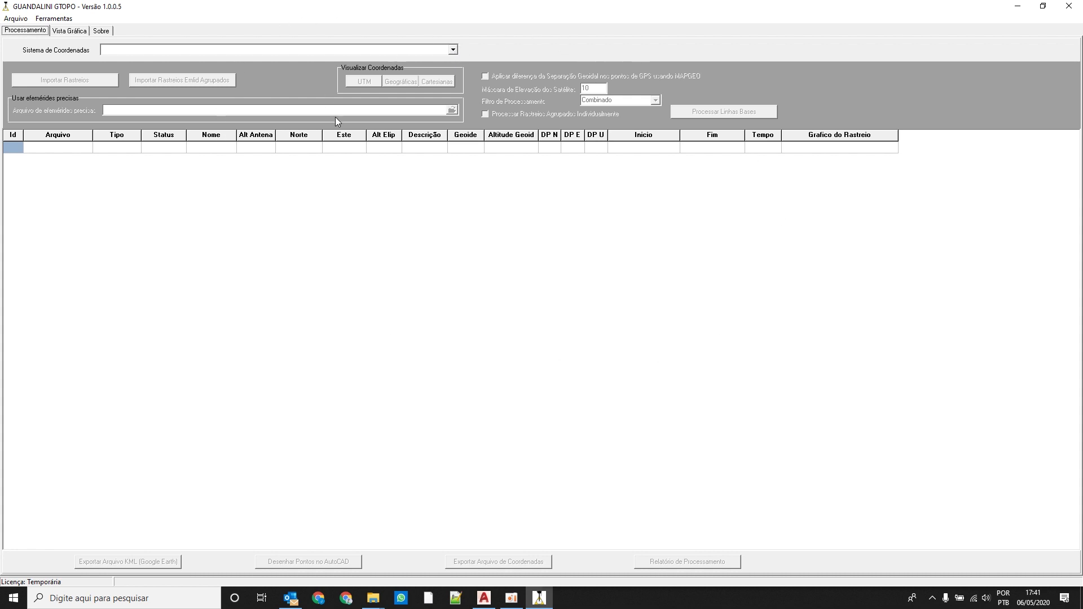
Step: Add SIRGAS 2000 / UTM zone 23S to the selected coordinate systems and make it the active one
click(452, 50)
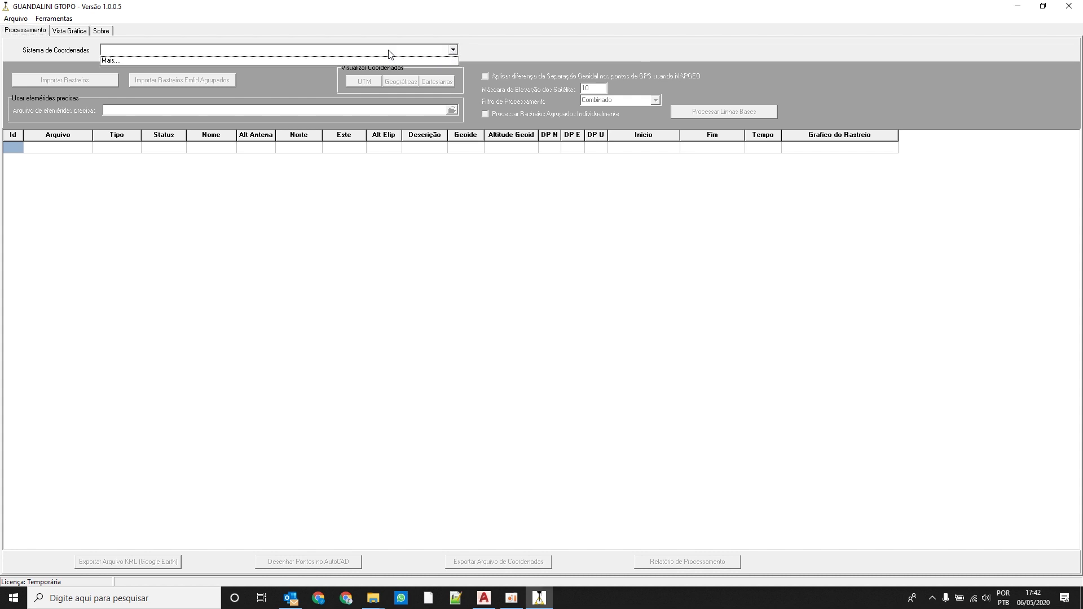
click(113, 61)
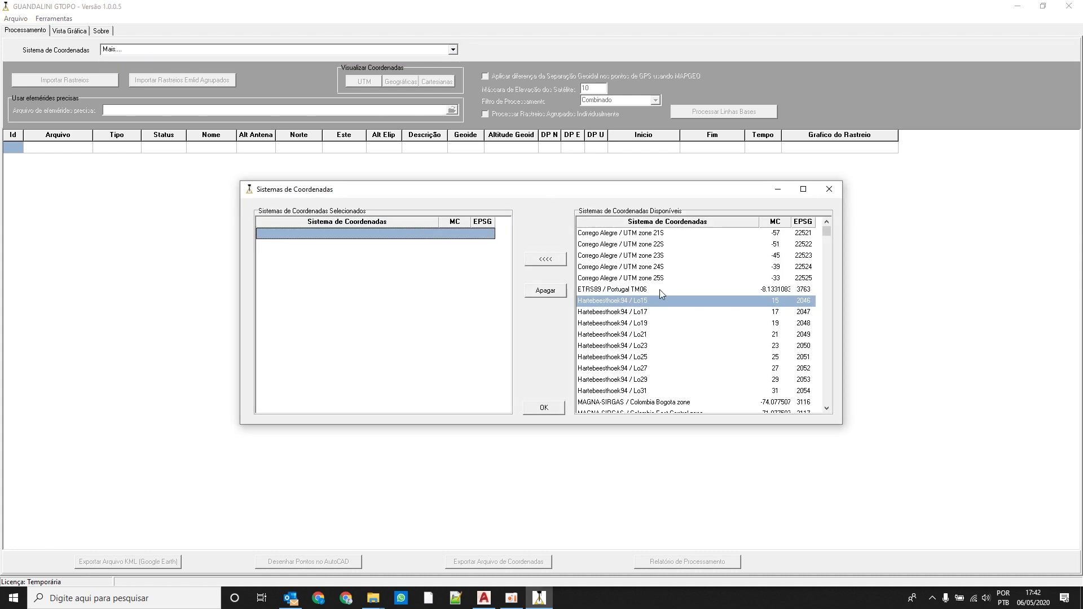
scroll(685, 330, down, 10)
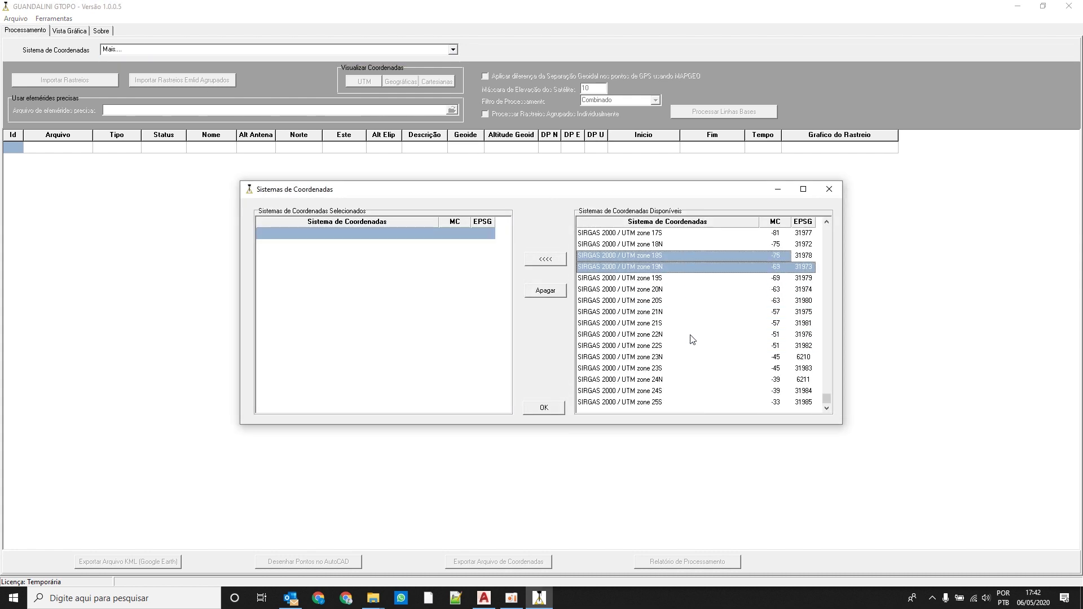
key(Down)
key(Down)
key(Down)
key(Down)
key(Down)
key(Down)
key(Down)
key(Down)
key(Down)
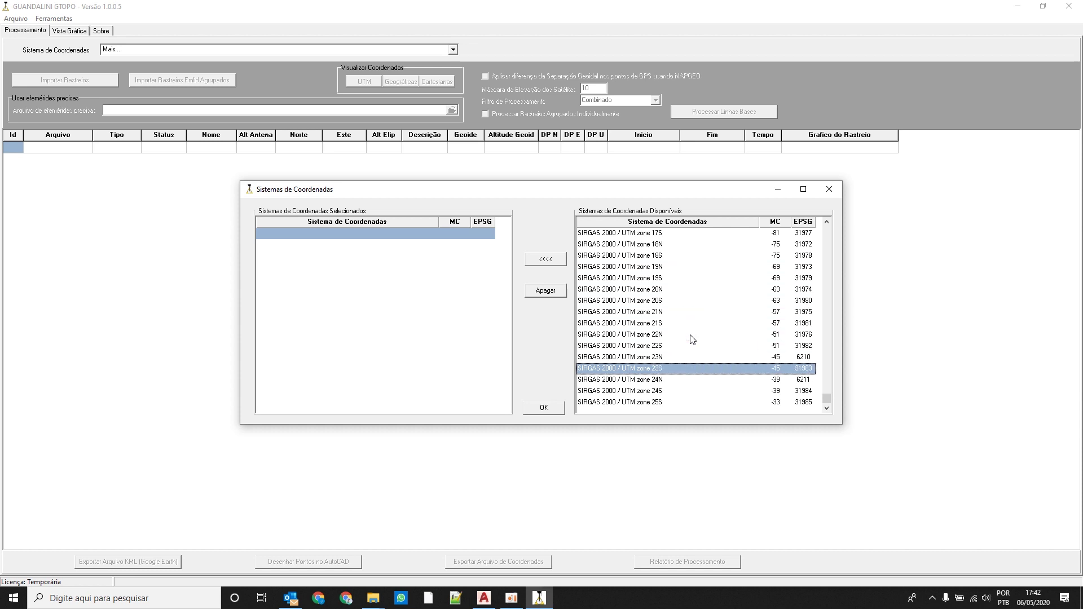
double_click(642, 368)
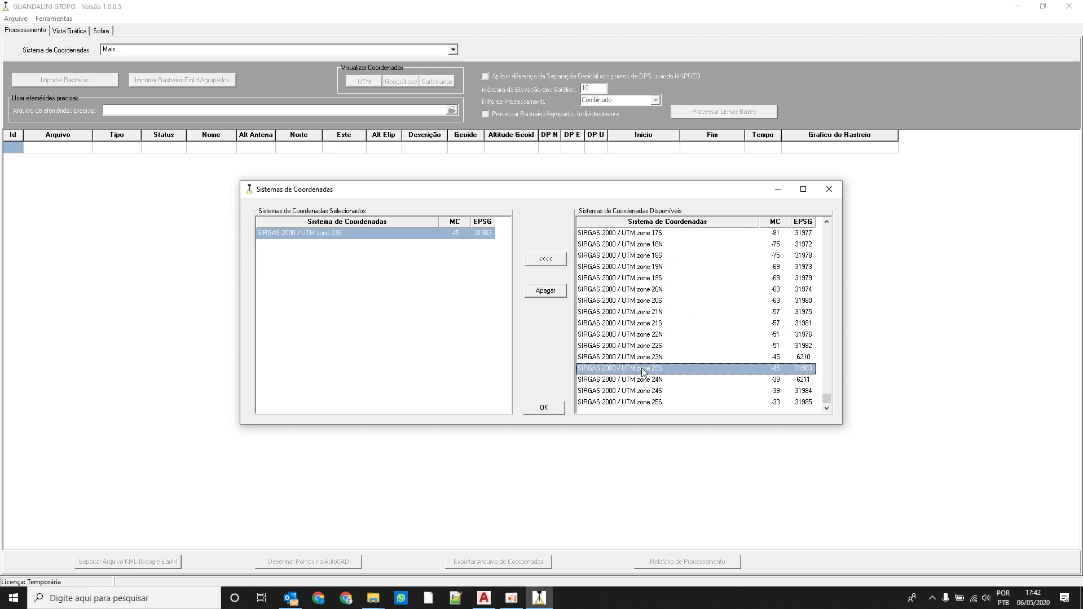
click(401, 234)
click(541, 412)
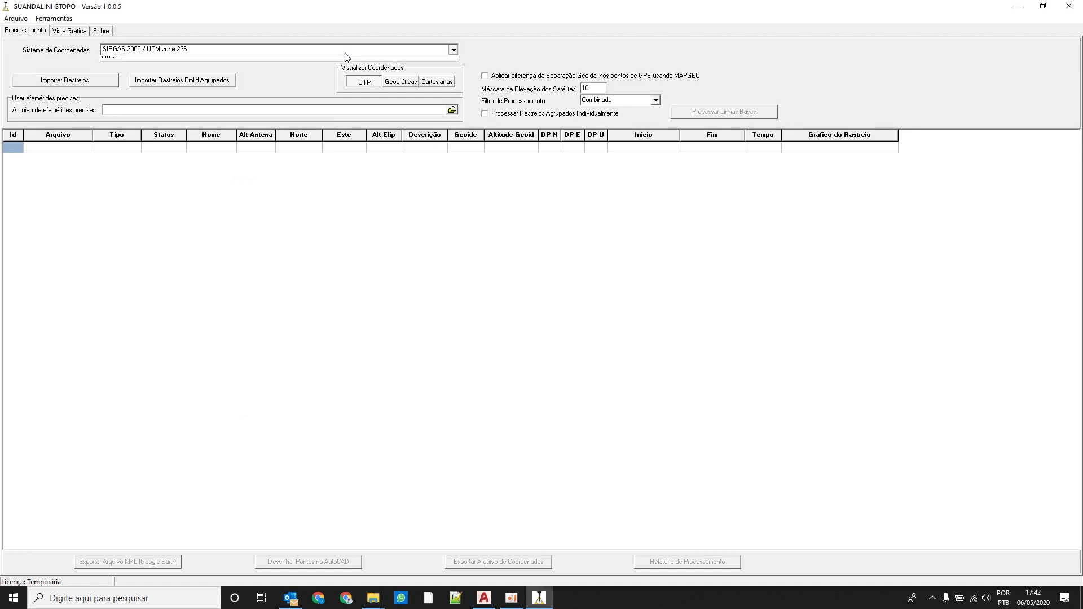
click(411, 50)
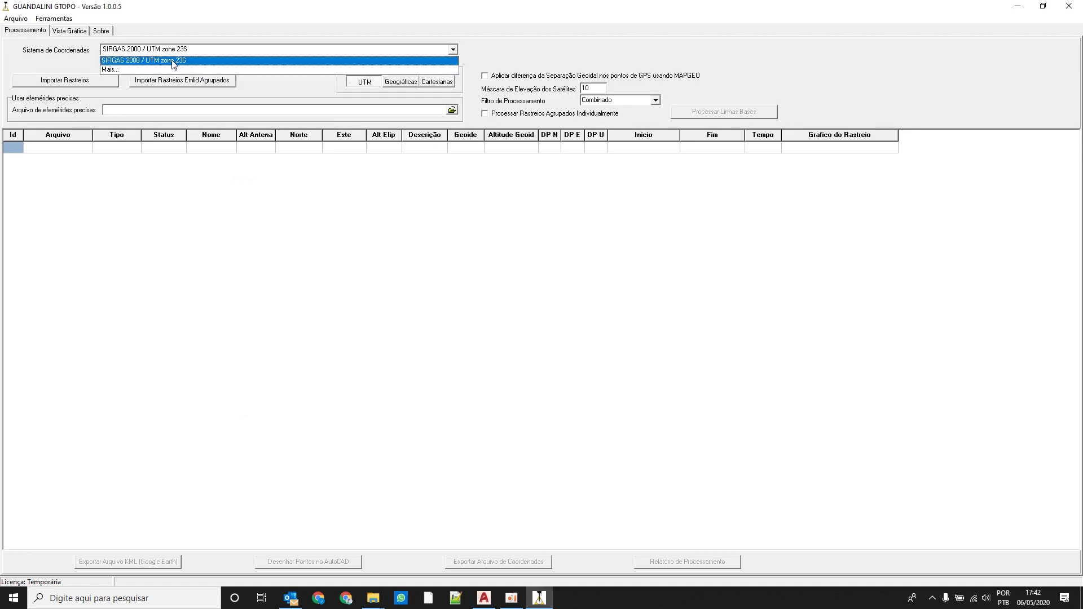
click(173, 64)
click(88, 83)
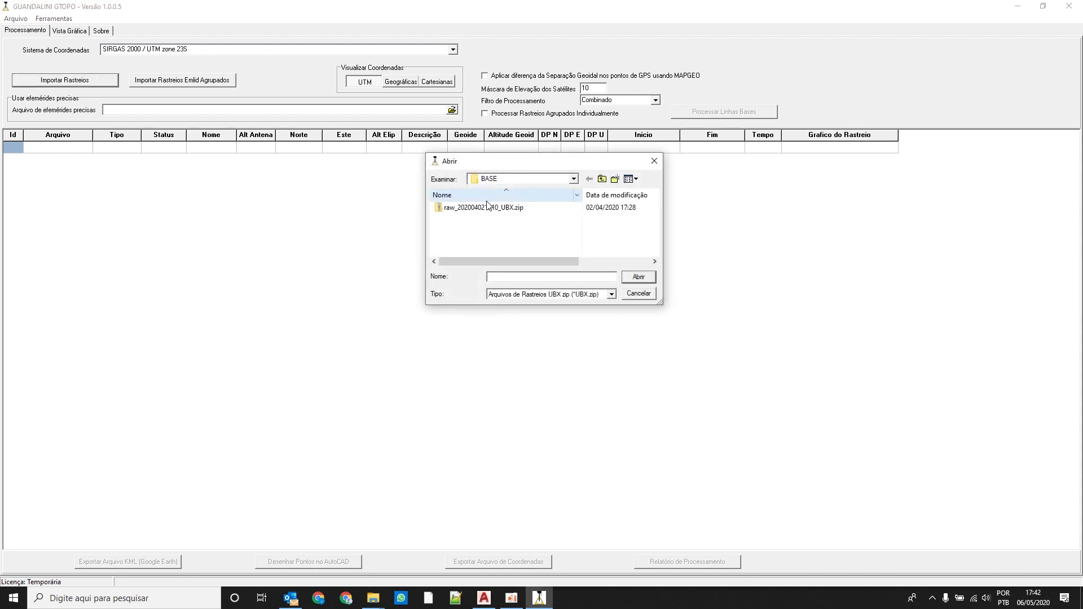
click(504, 209)
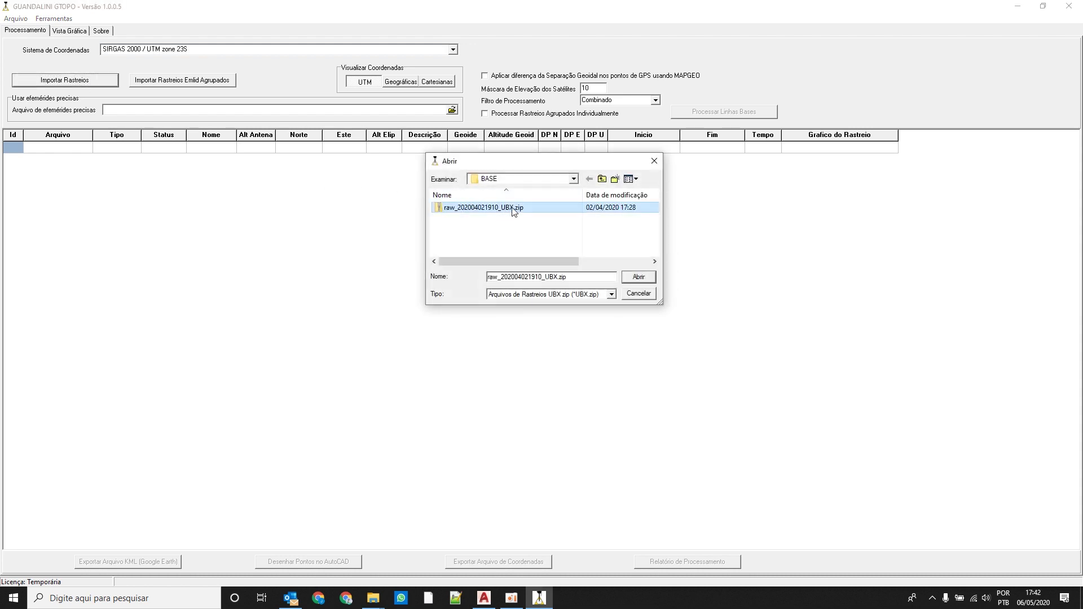
click(637, 278)
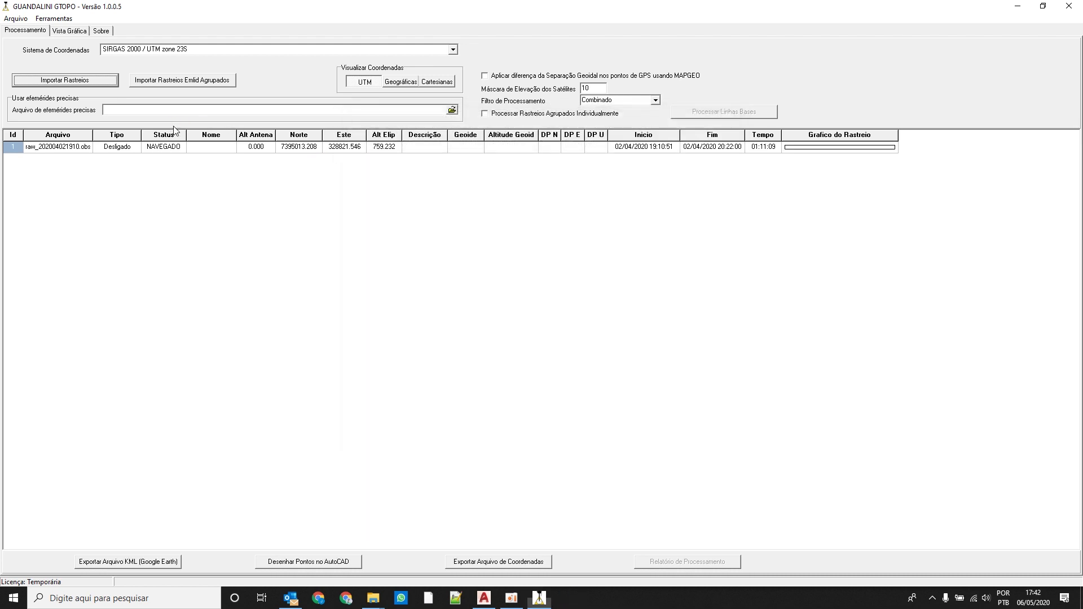
Step: Open the tracking data of the imported base file and set its type to Base
double_click(46, 147)
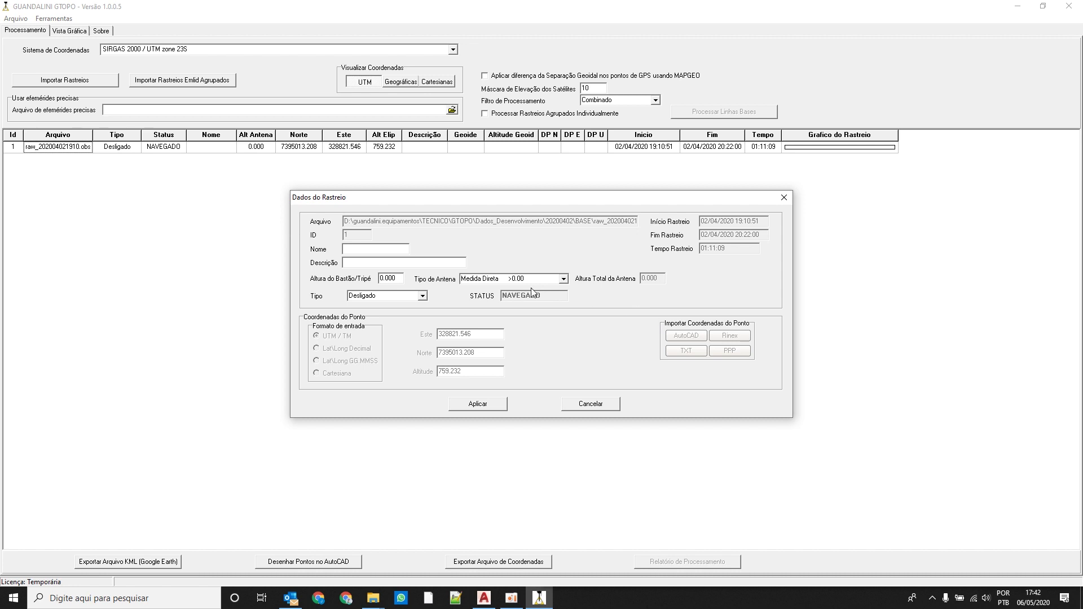
click(421, 295)
click(395, 306)
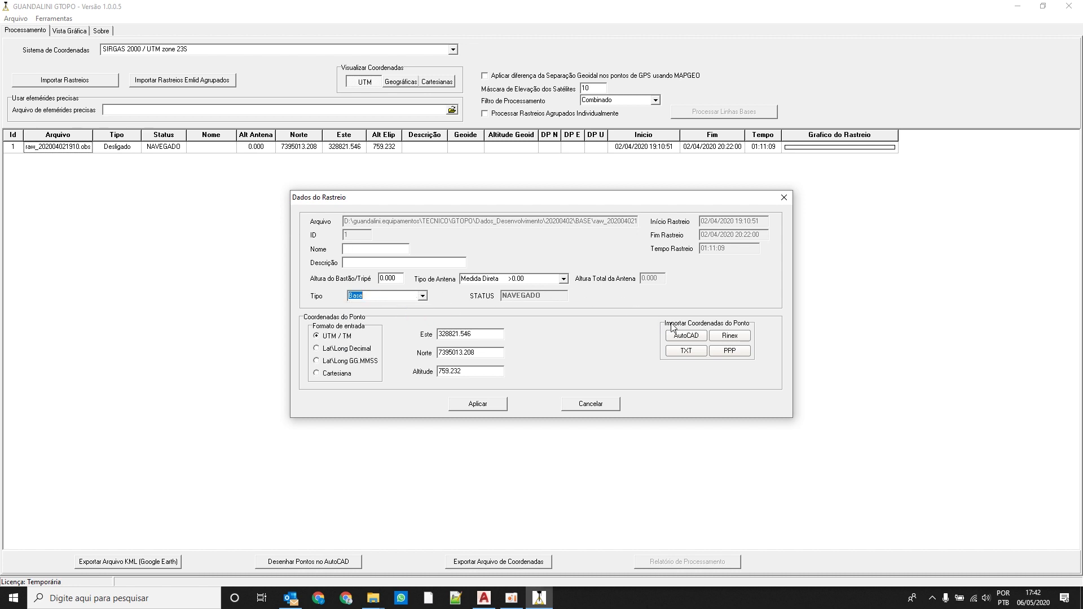
Step: Import the base point's coordinates from the text file DETALHES.txt, using its "base" row
click(691, 351)
click(686, 352)
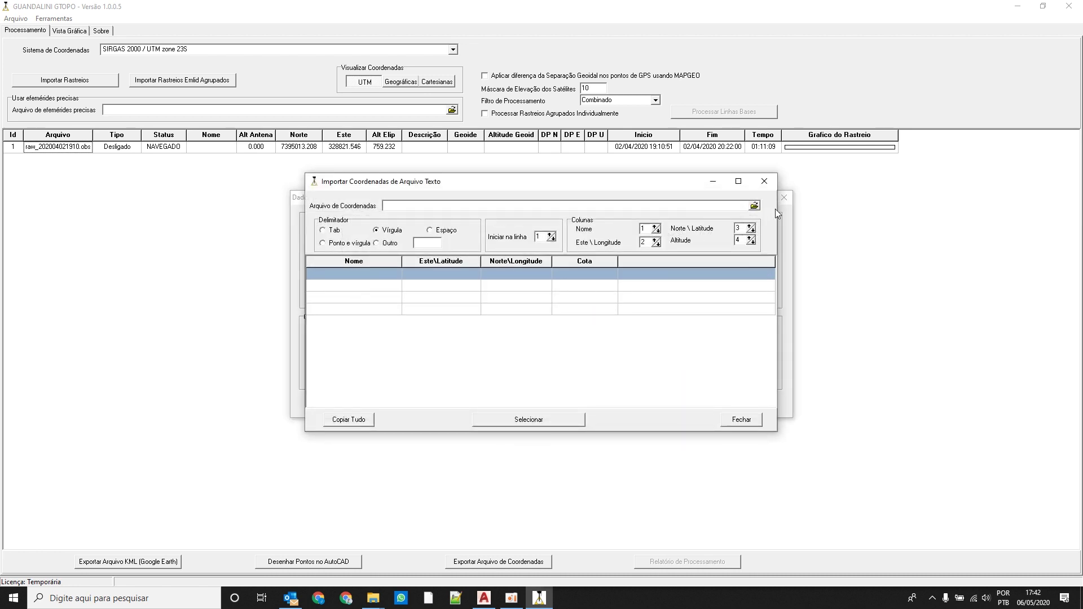
click(756, 206)
double_click(460, 204)
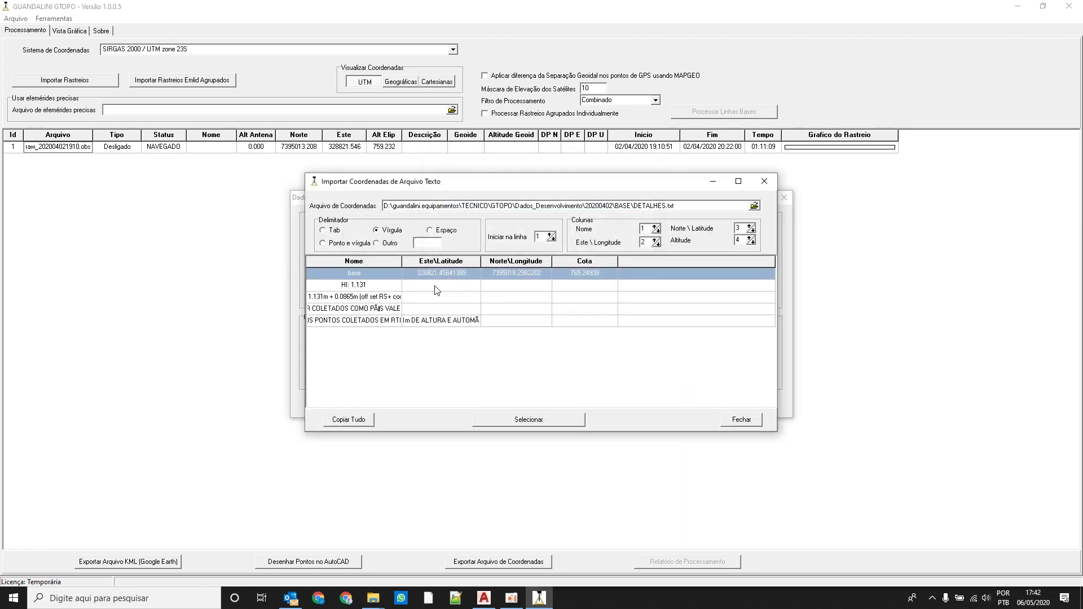
click(357, 276)
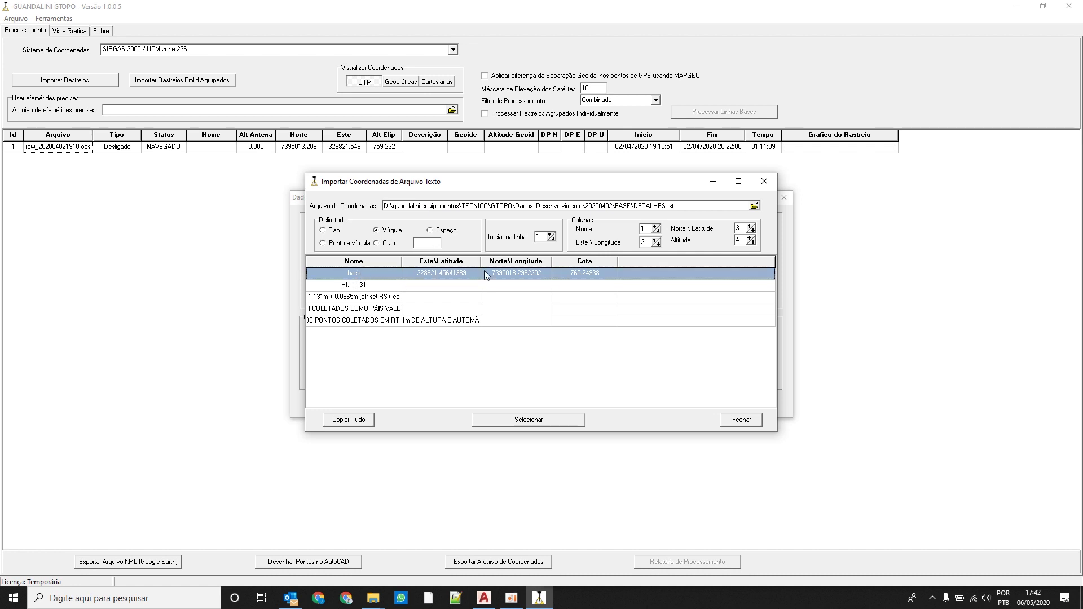
click(519, 419)
Step: Set the base's pole height to 1.131 and its antenna type to EMLID RS/RS+, adding that model from the Emlid antennas
drag(402, 278, 359, 280)
text(1.131)
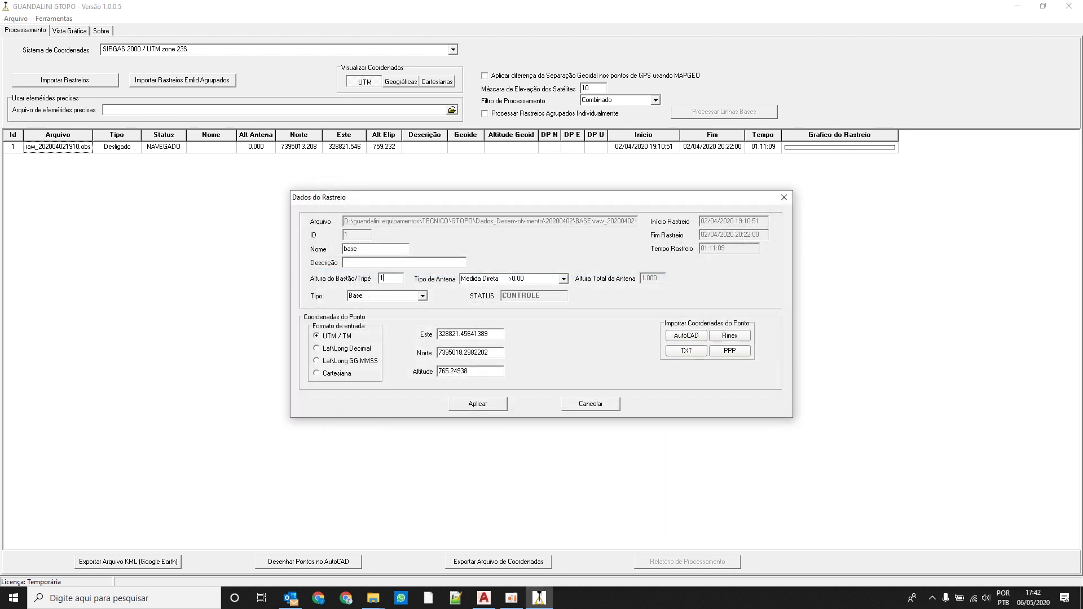
click(558, 280)
click(524, 294)
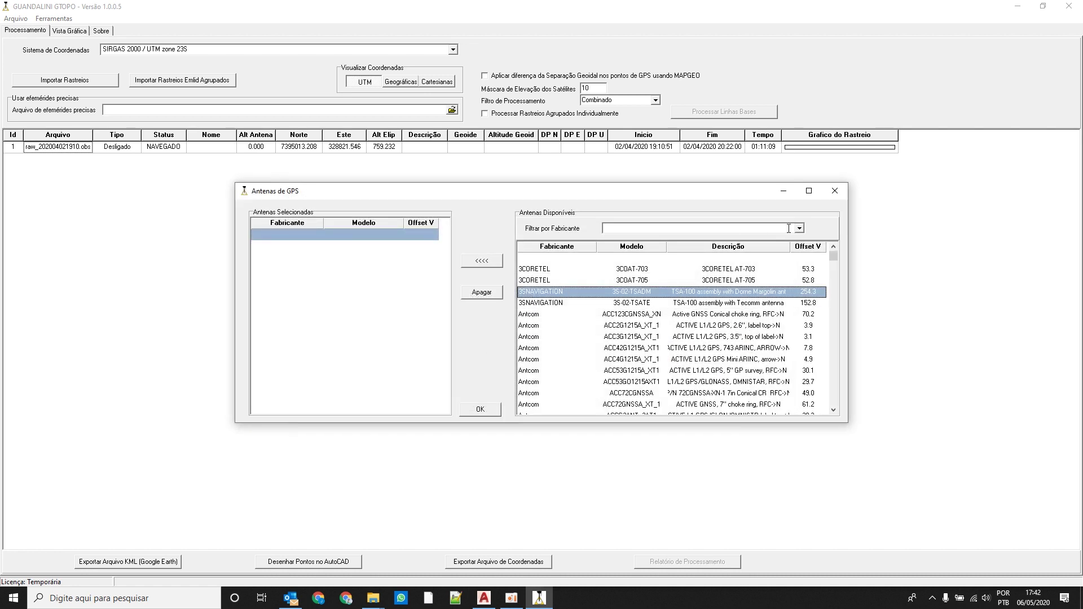
click(788, 229)
scroll(648, 271, down, 3)
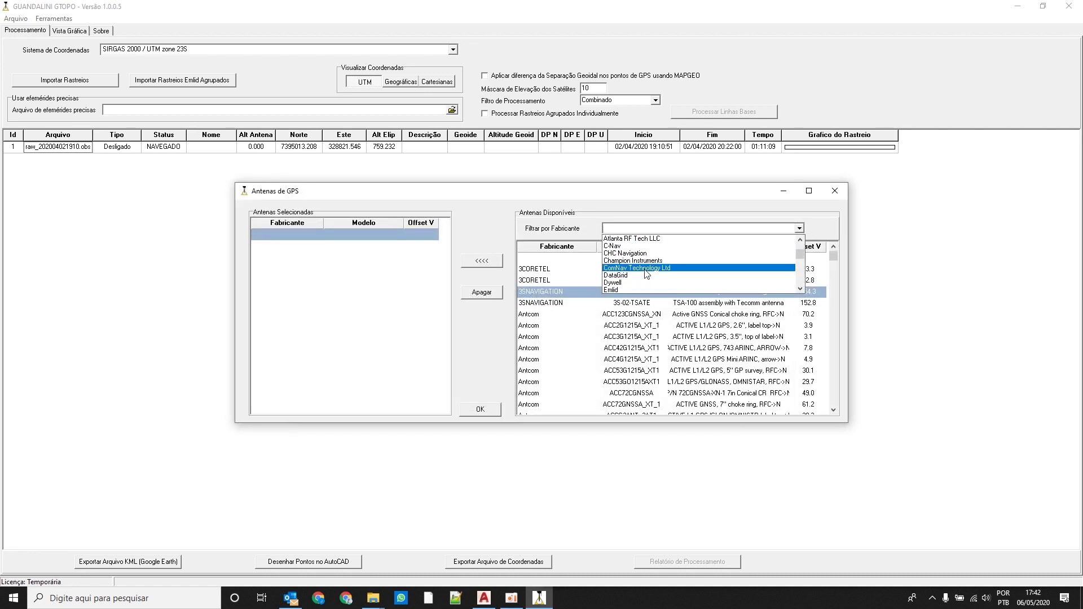
scroll(647, 274, down, 1)
click(647, 274)
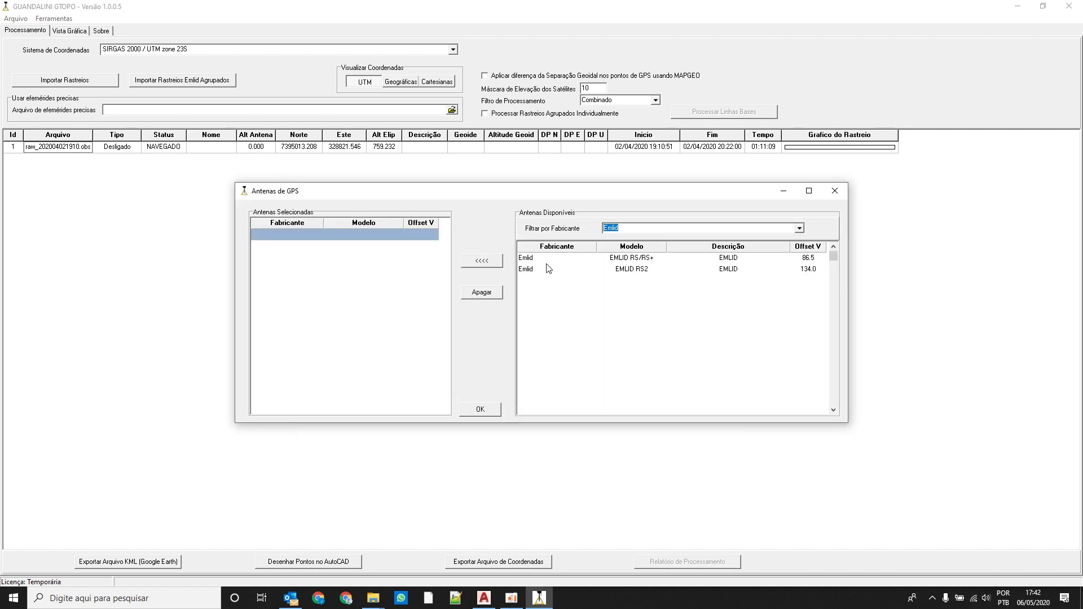
double_click(546, 263)
click(476, 414)
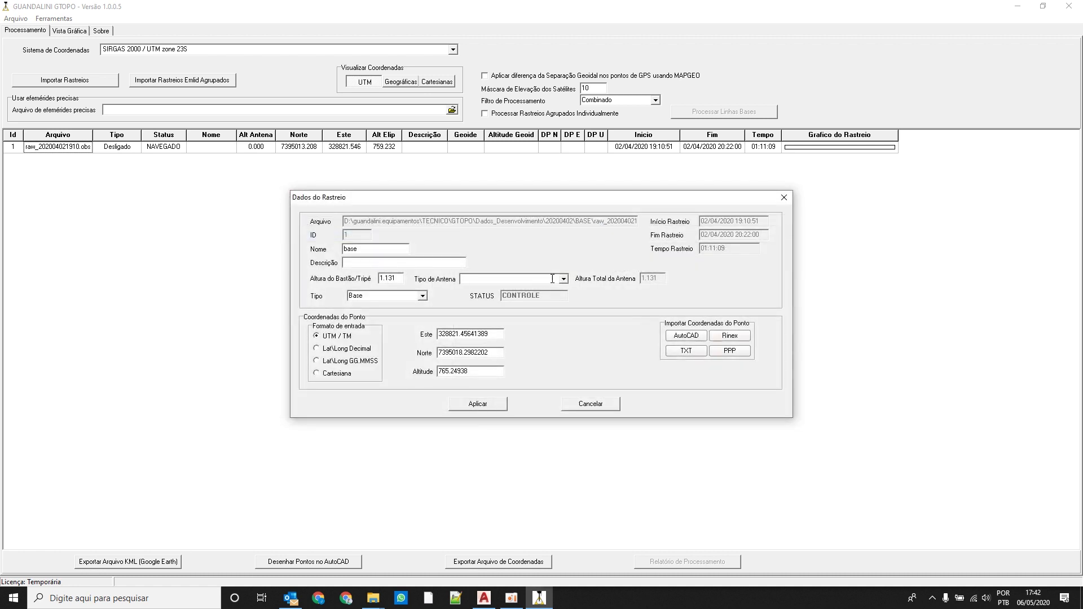
click(524, 279)
click(529, 297)
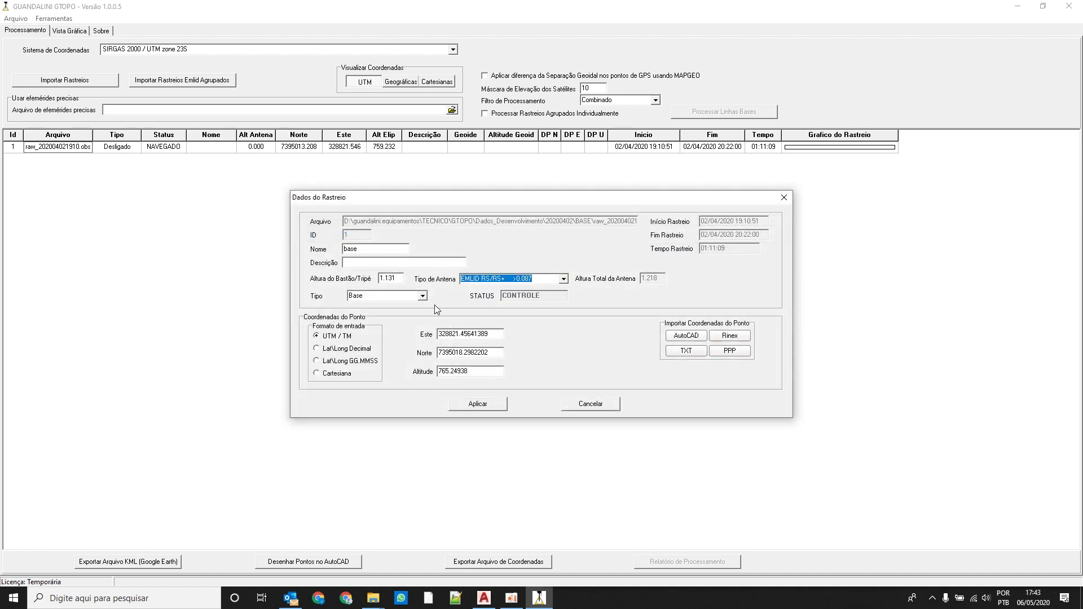
Step: Rename the base point as BASE and apply its tracking data
click(378, 248)
click(375, 252)
key(End)
key(shift+Home)
text(BASE)
click(478, 403)
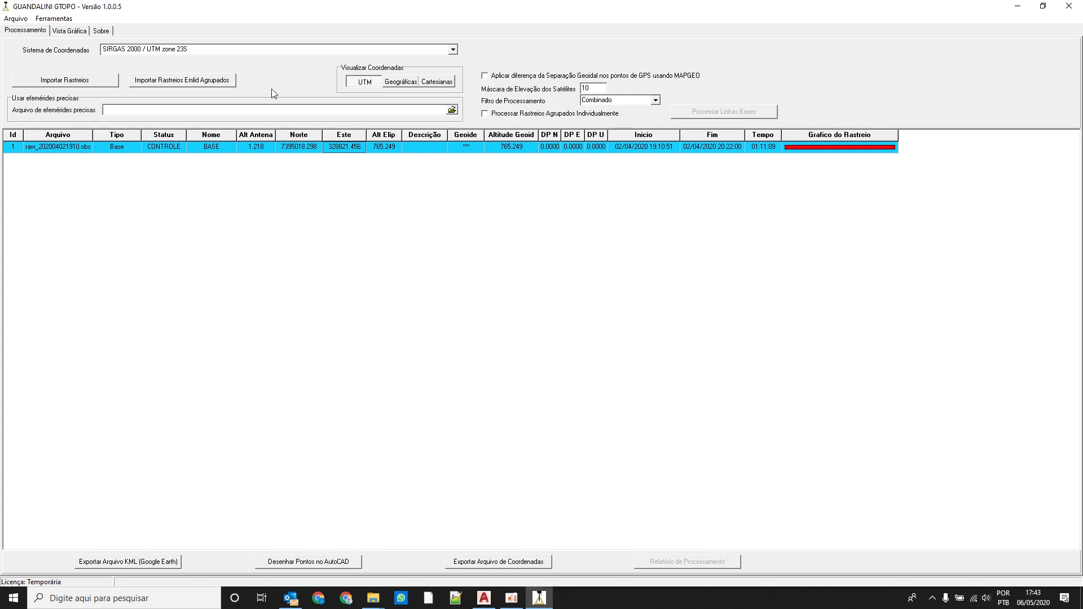
click(229, 84)
click(222, 82)
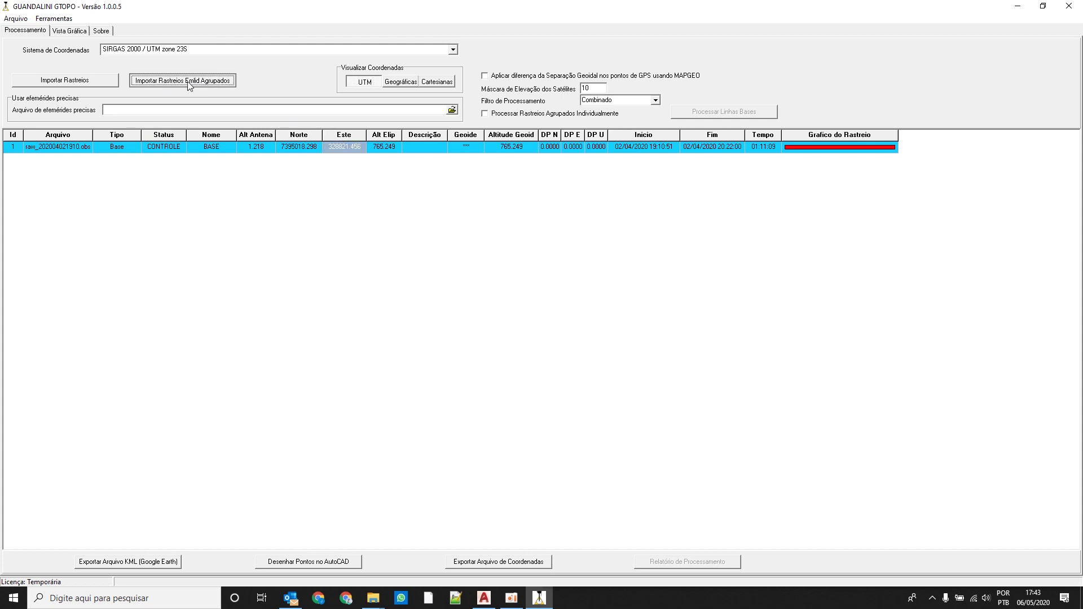
click(602, 179)
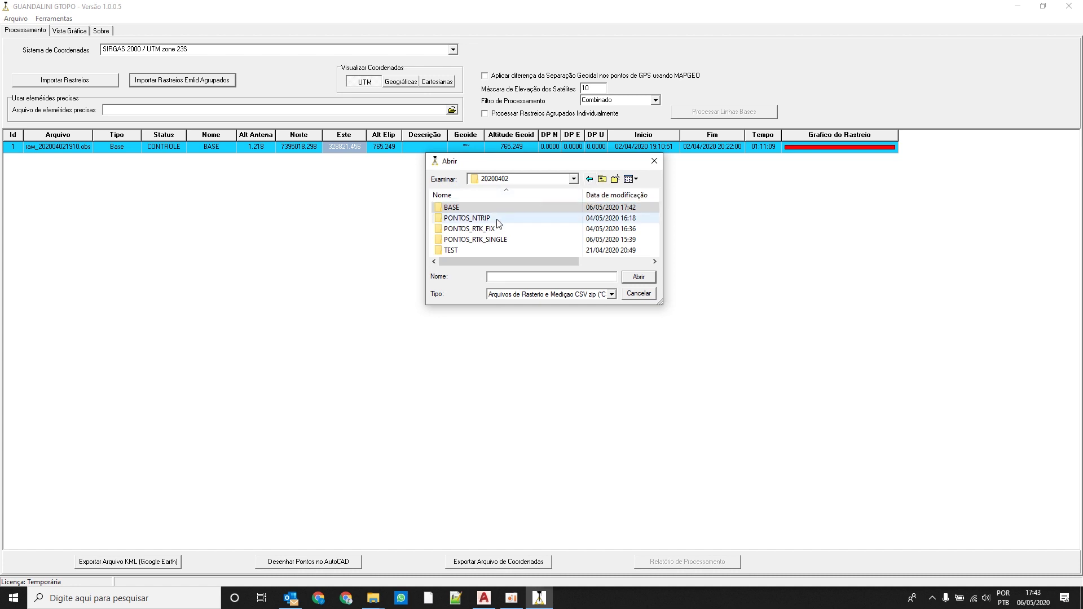
double_click(489, 239)
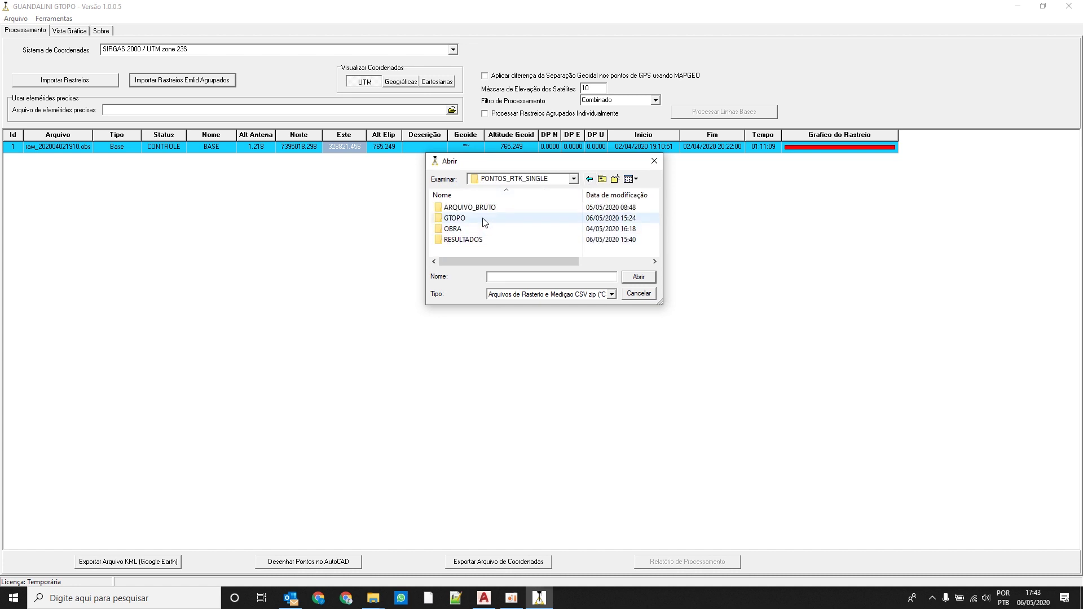
double_click(477, 219)
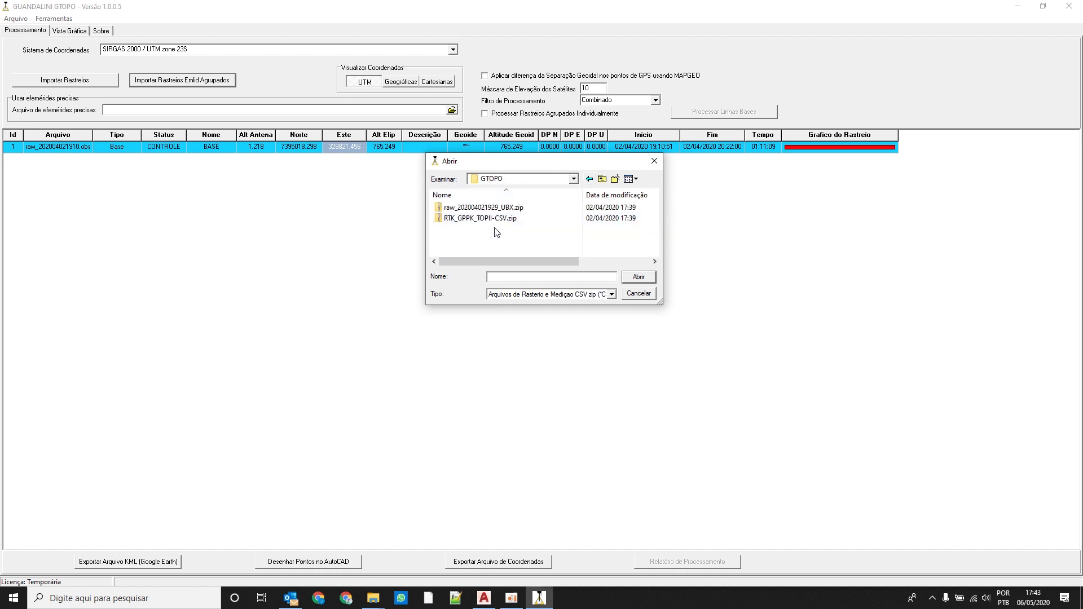
click(496, 220)
shift+click(524, 207)
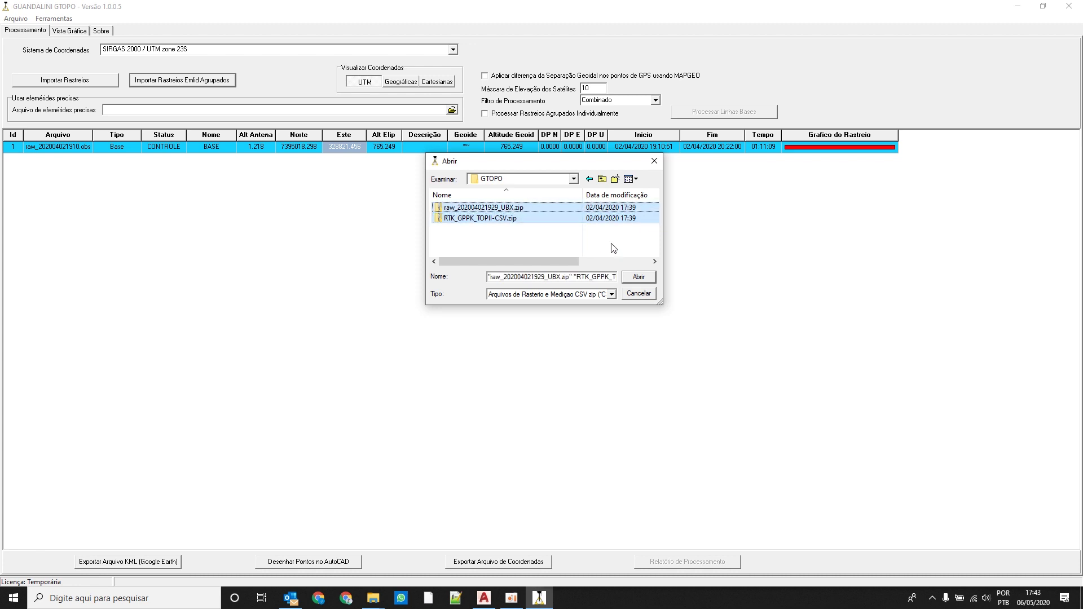
click(643, 280)
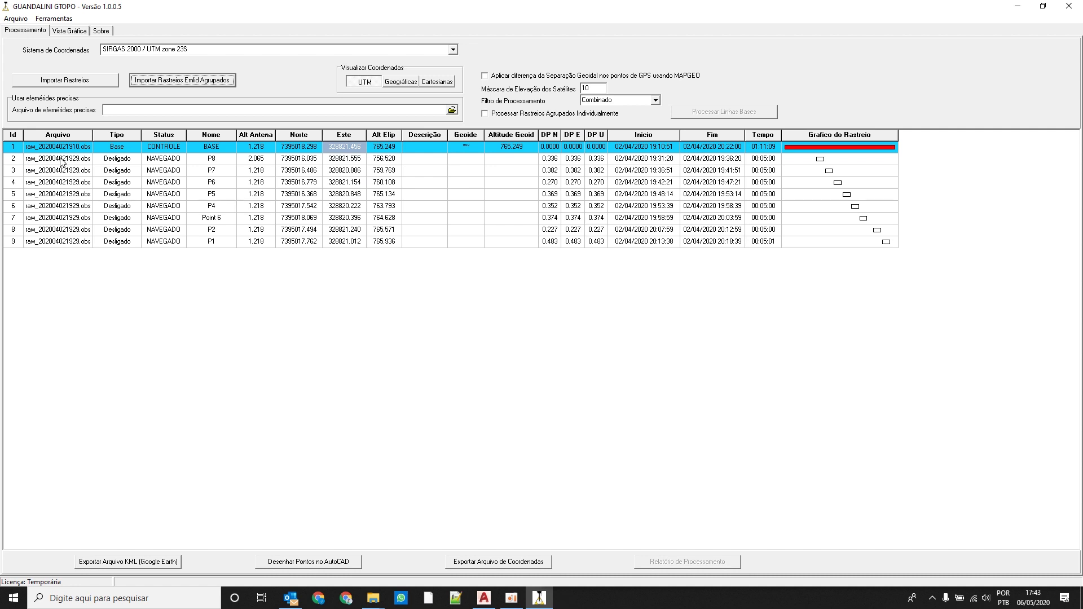
Step: Rename Point 6 as P3, give it the description PINO and apply the changes
click(77, 161)
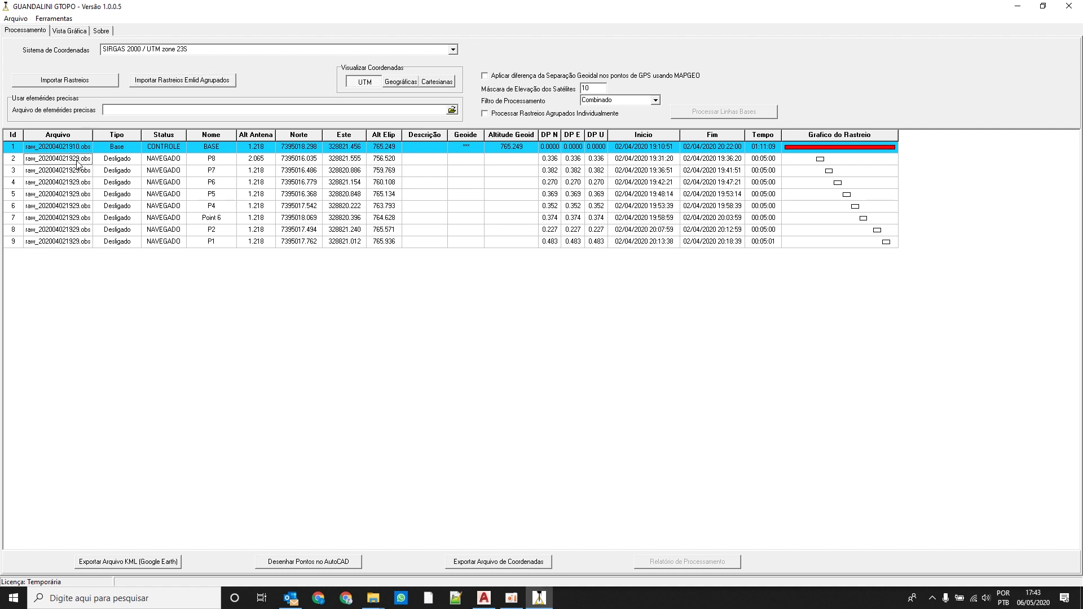
click(215, 219)
double_click(217, 224)
key(Tab)
text(p)
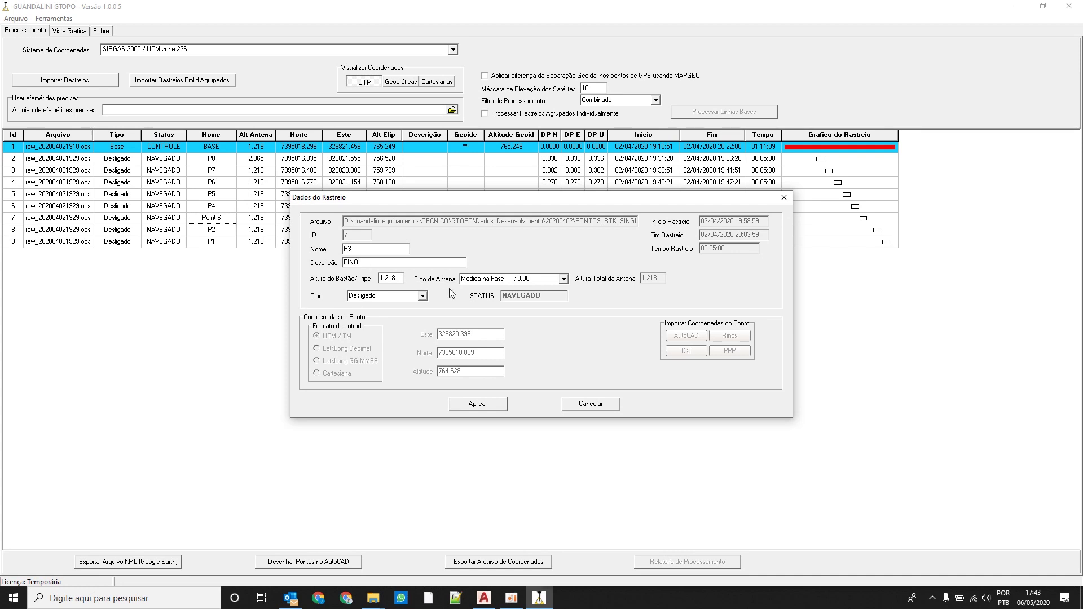
click(491, 407)
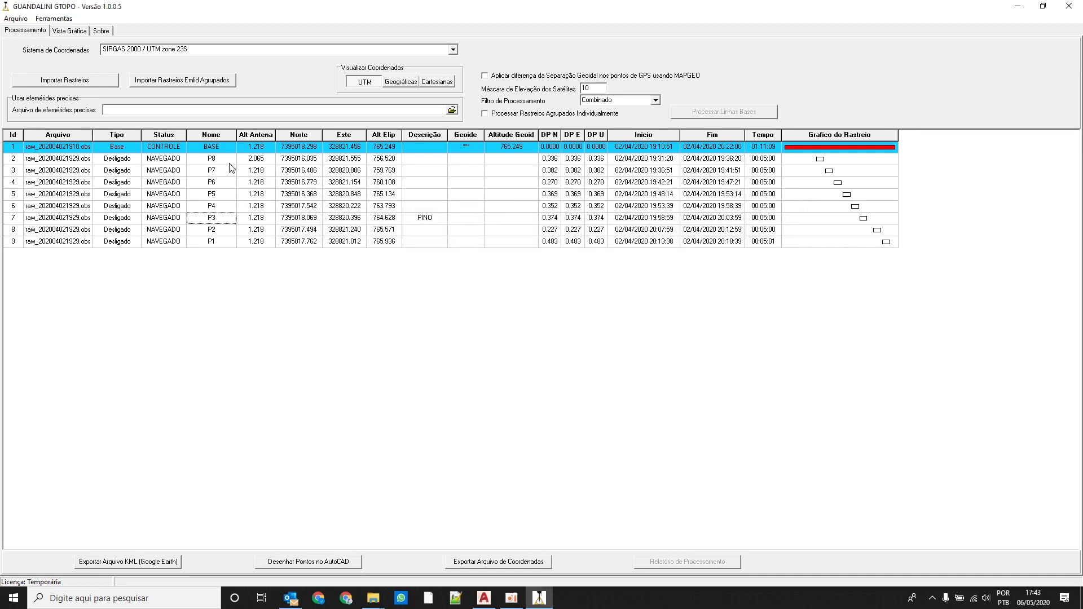
Step: Set point P8's pole height to 1.218 and apply the change
click(264, 161)
double_click(261, 162)
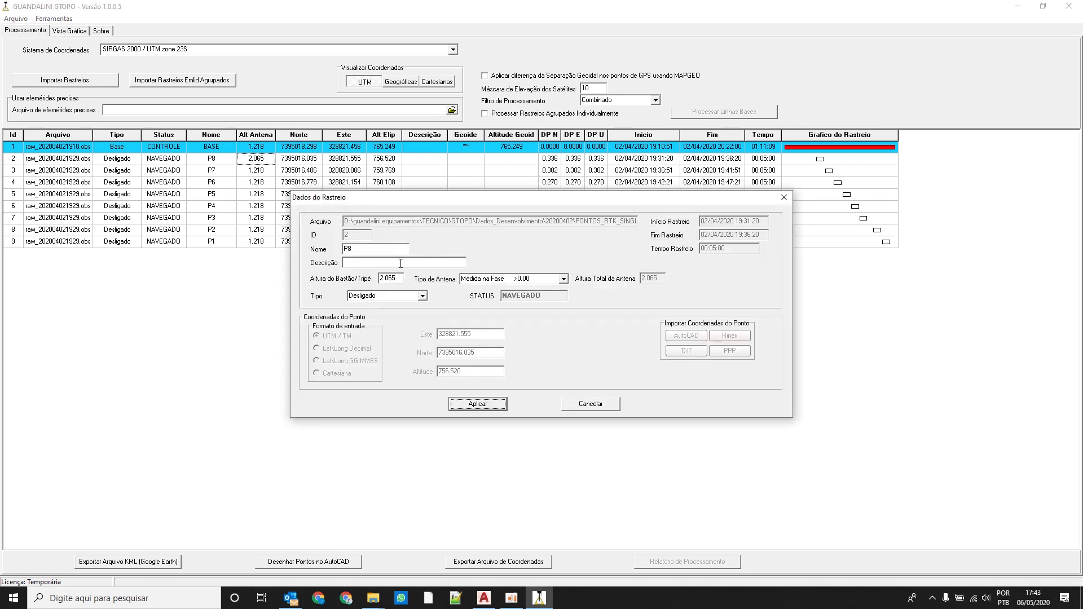
drag(401, 278, 325, 274)
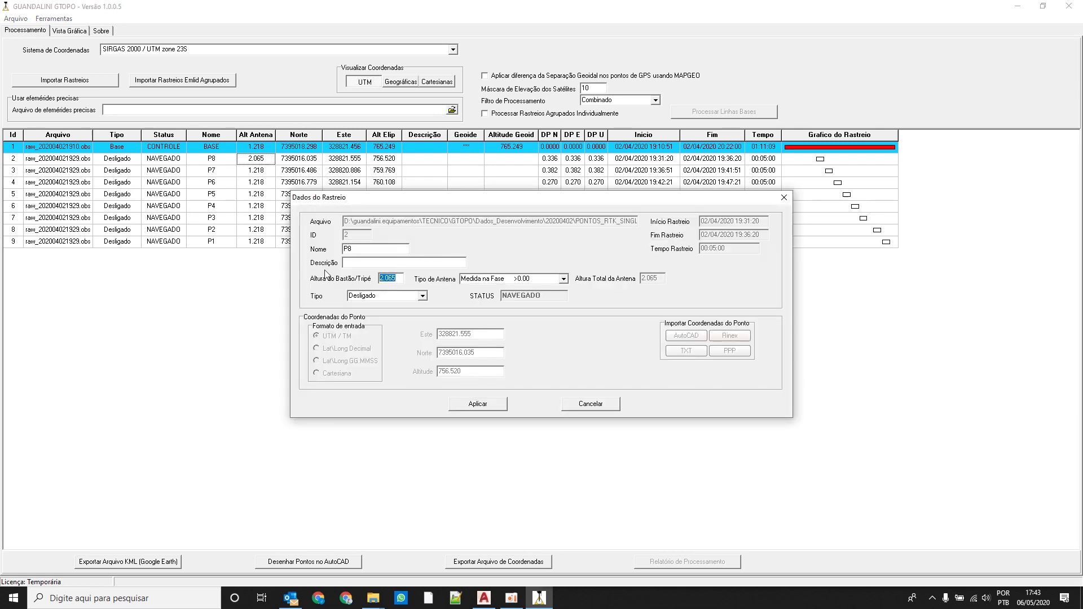
text(1.218)
click(491, 405)
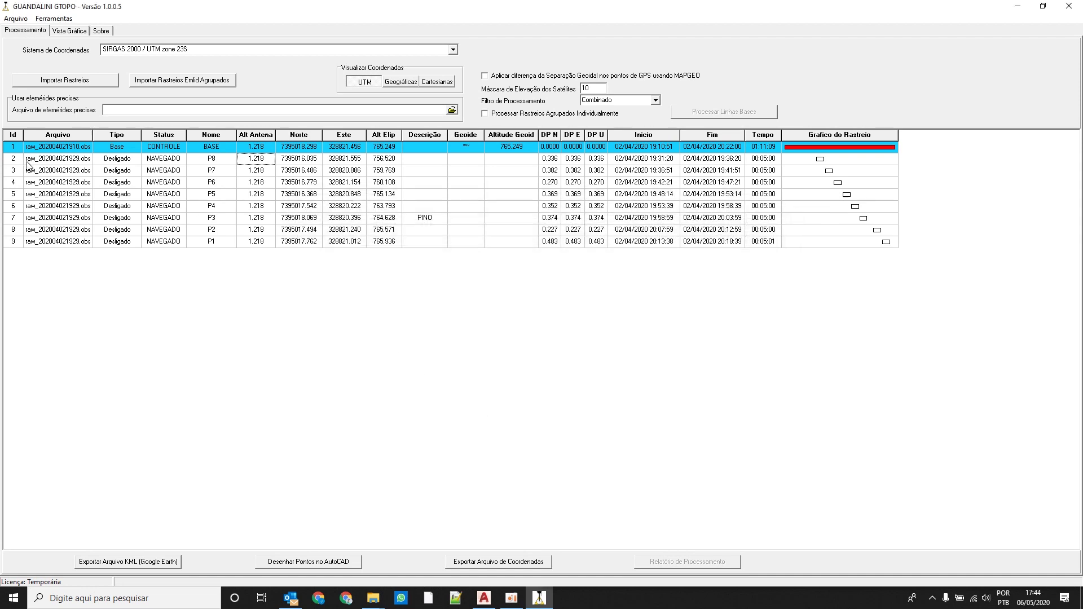
Step: Mark the grouped trackings P8 through P1 as mobile (Móvel)
drag(13, 159, 15, 242)
right_click(15, 243)
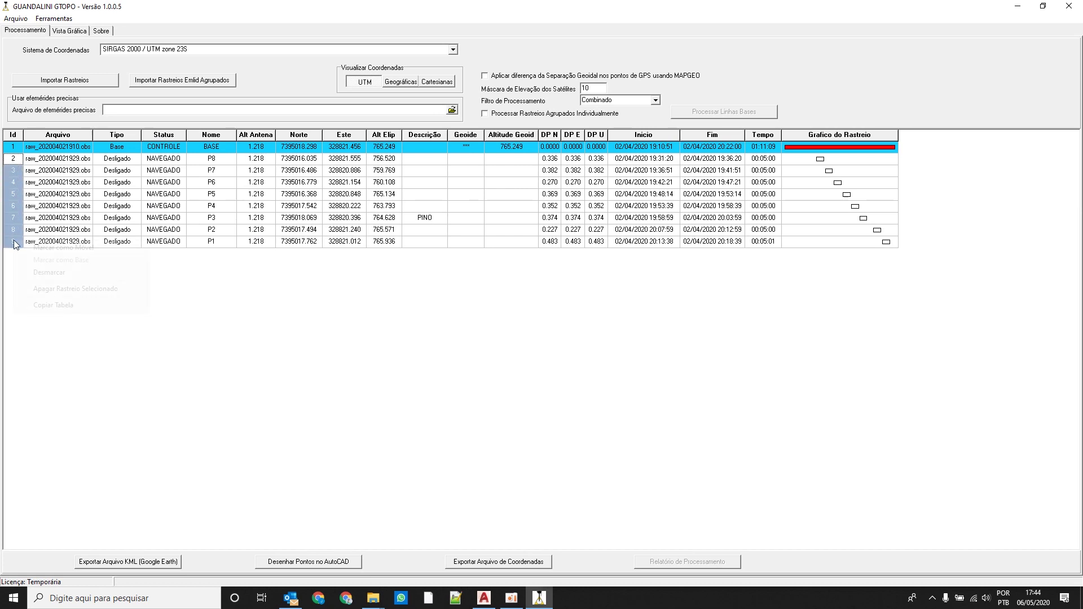
click(32, 247)
drag(125, 168, 123, 193)
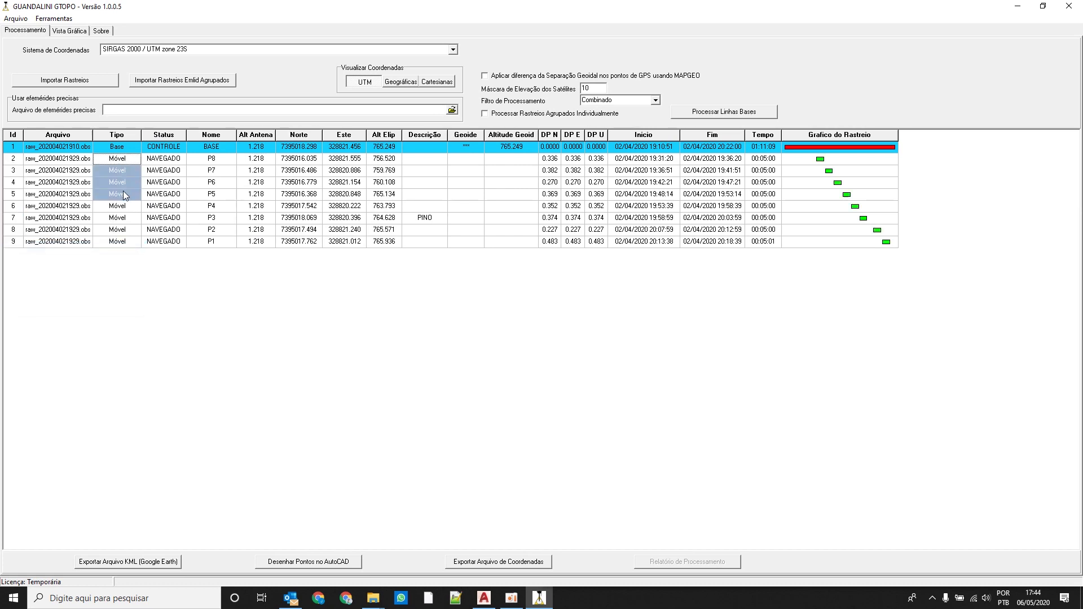
click(841, 174)
click(813, 148)
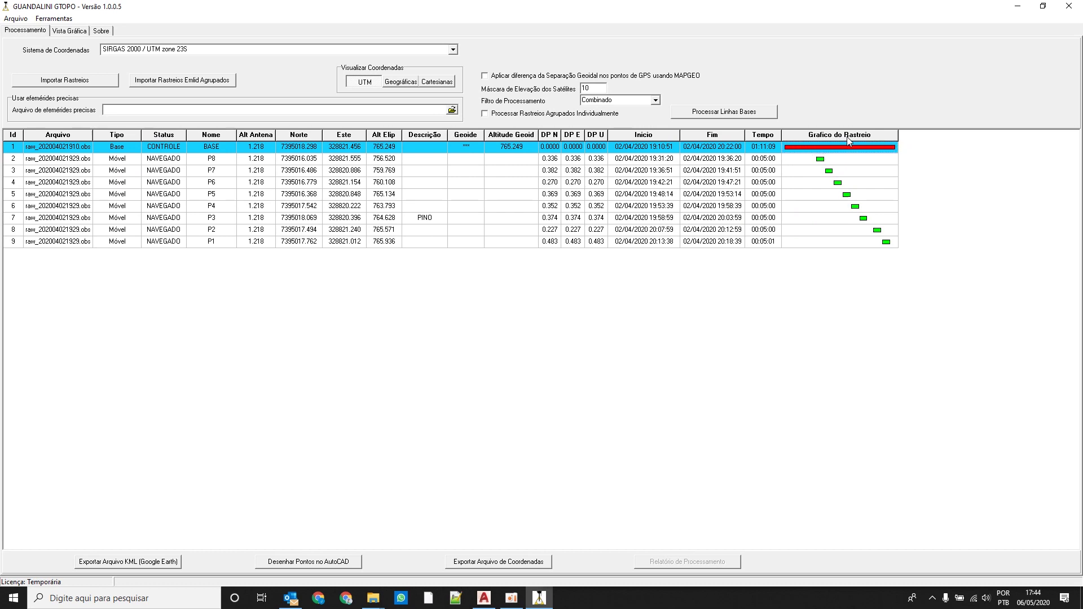
drag(817, 158, 896, 242)
Step: Apply the MAPGEO geoid separation difference to the GPS points and process the baselines
click(485, 76)
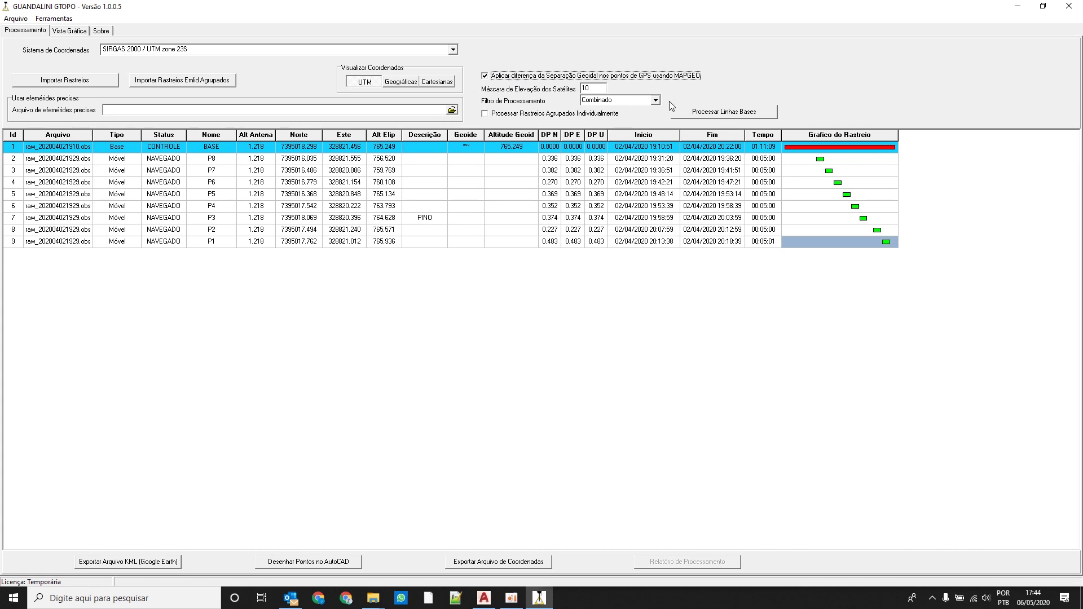
click(712, 115)
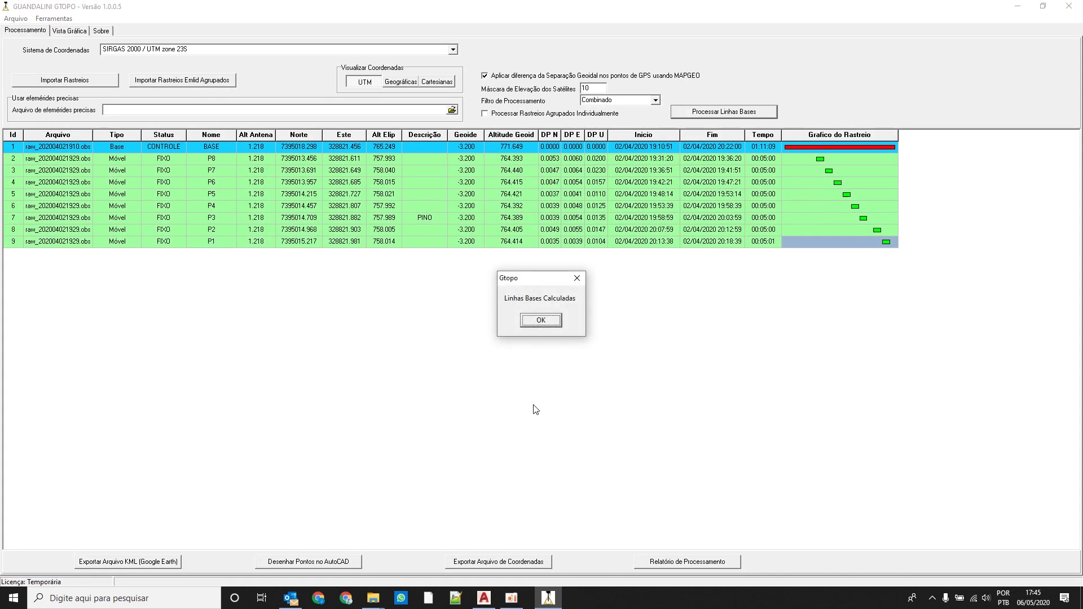
click(540, 320)
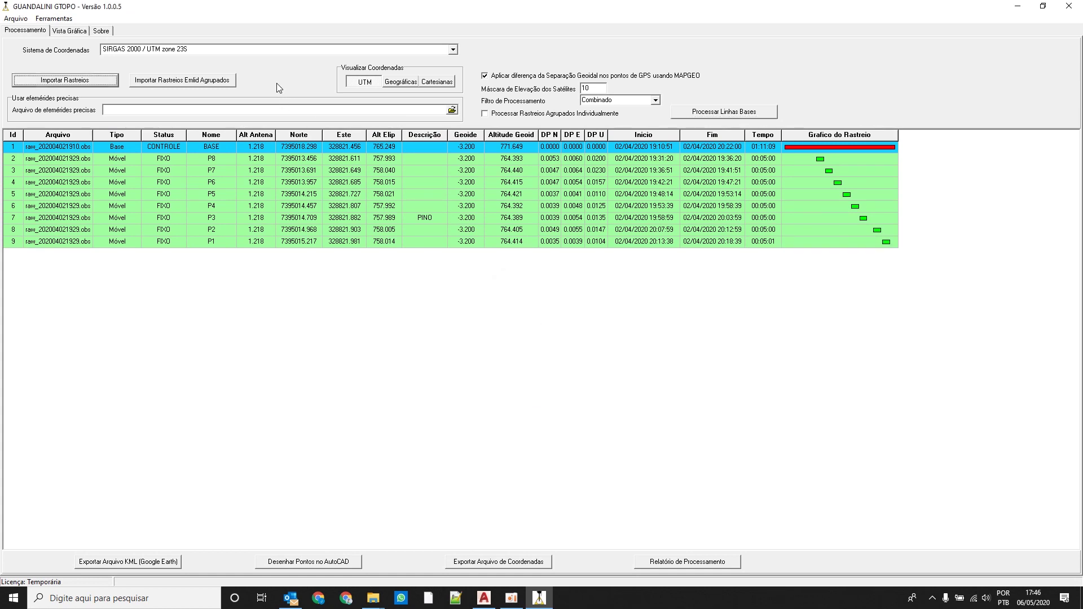
Step: Measure the distance from point P6 to point P5 in the graphic view
click(77, 31)
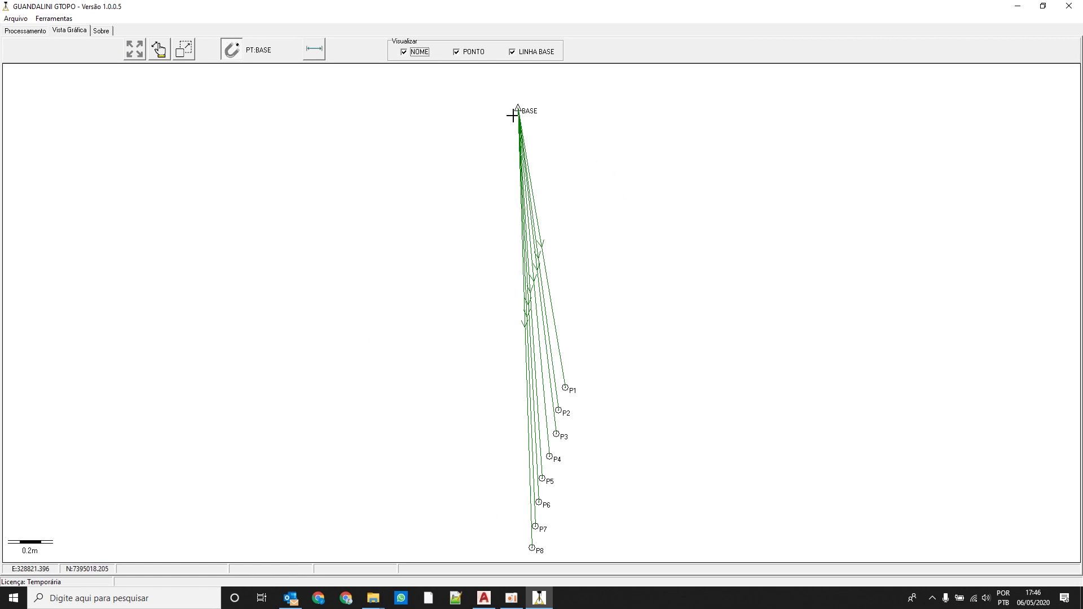
click(313, 49)
click(543, 494)
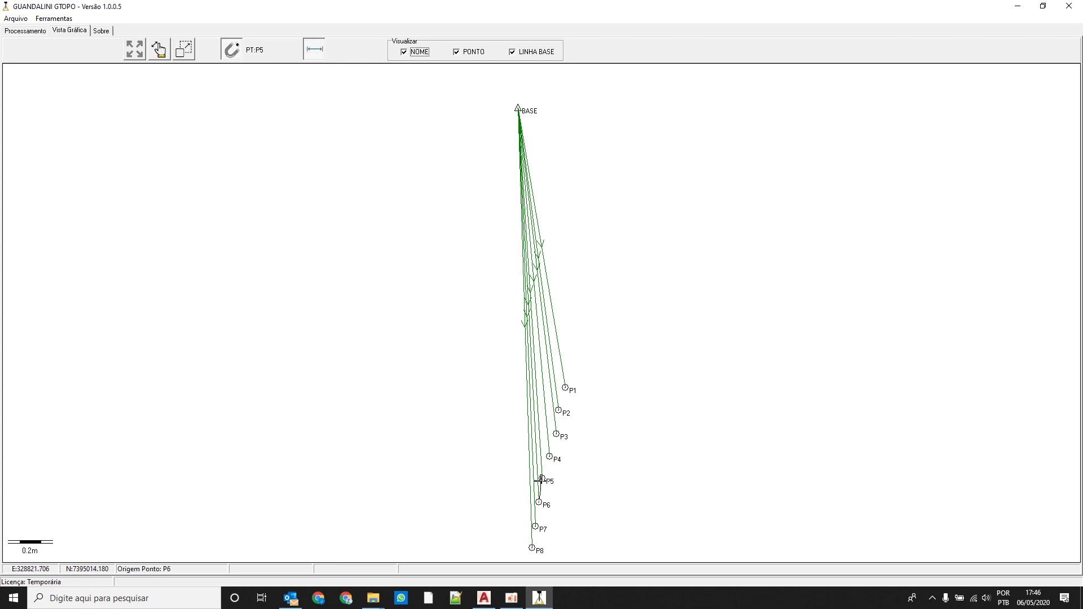
click(542, 480)
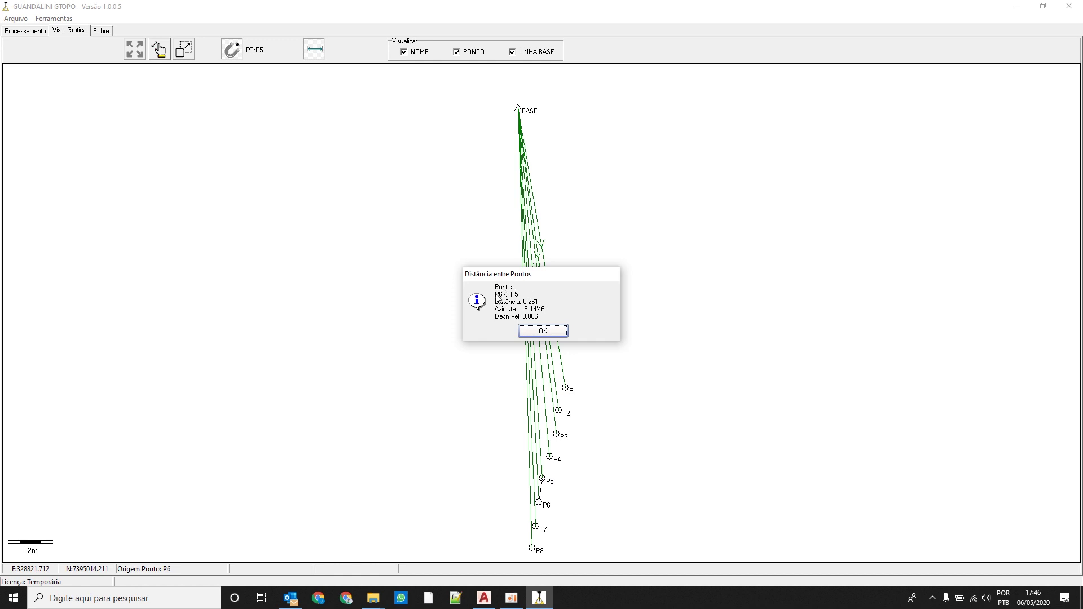
click(543, 332)
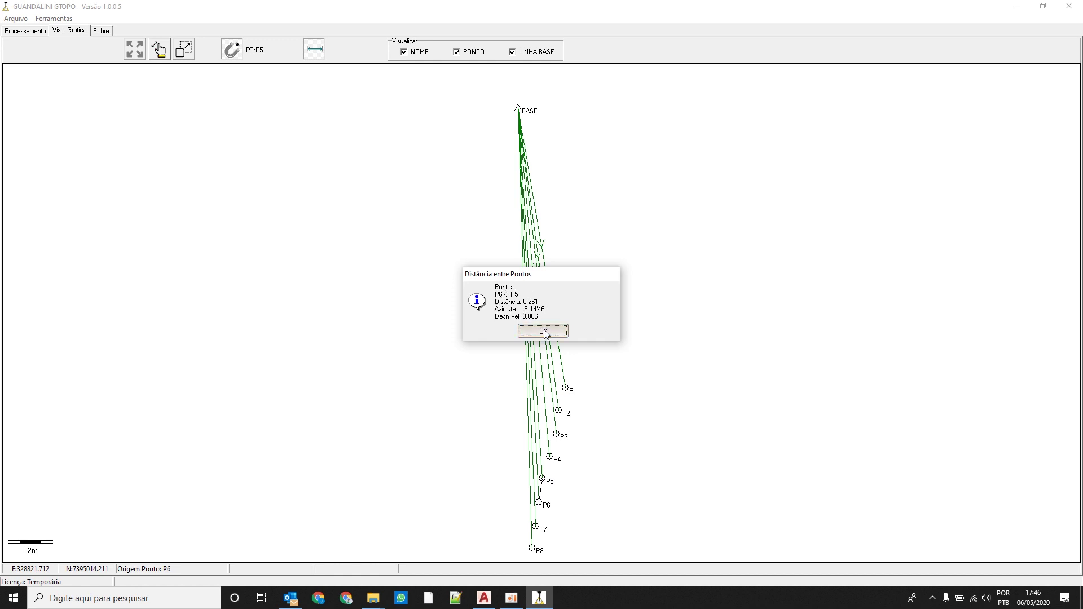
Step: Export the processed points as a KML file into a new RESULTADOS folder and close Google Earth, discarding its temporary places
click(25, 30)
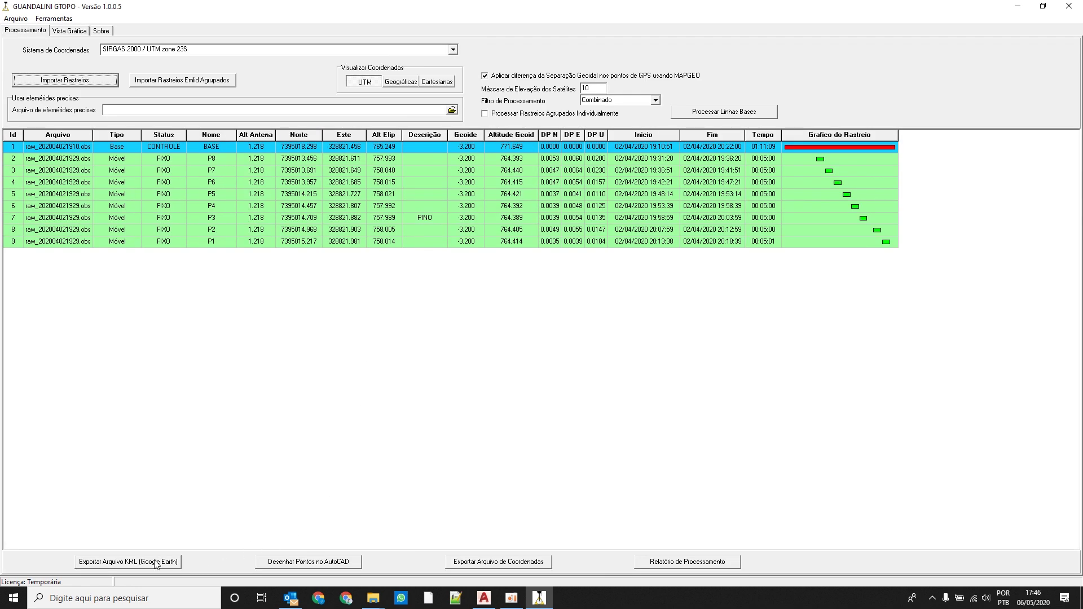
click(156, 562)
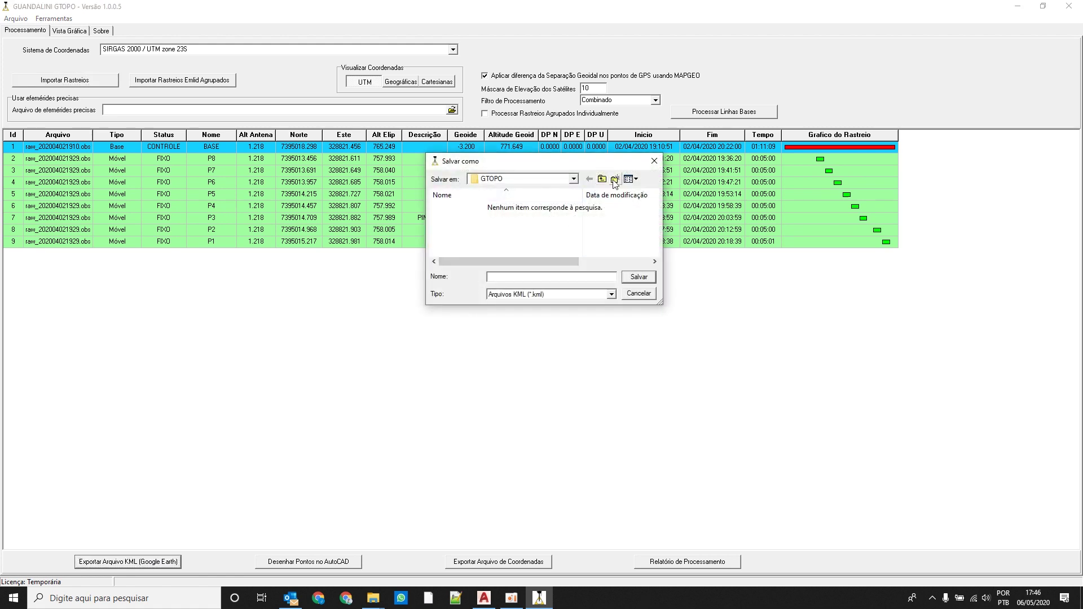
click(614, 179)
text(RESULTADOS)
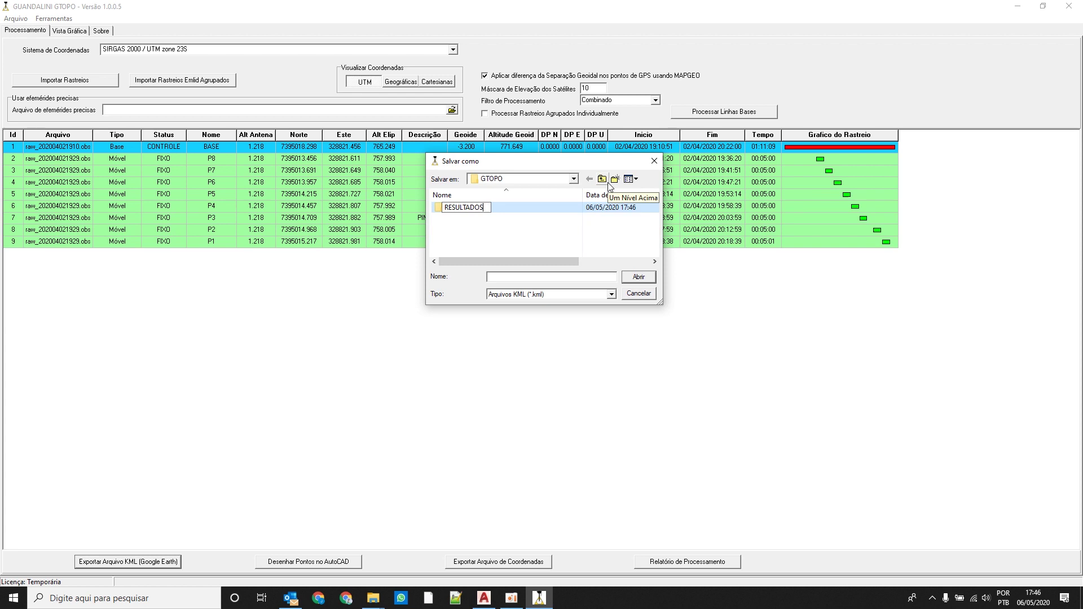
key(Return)
double_click(562, 208)
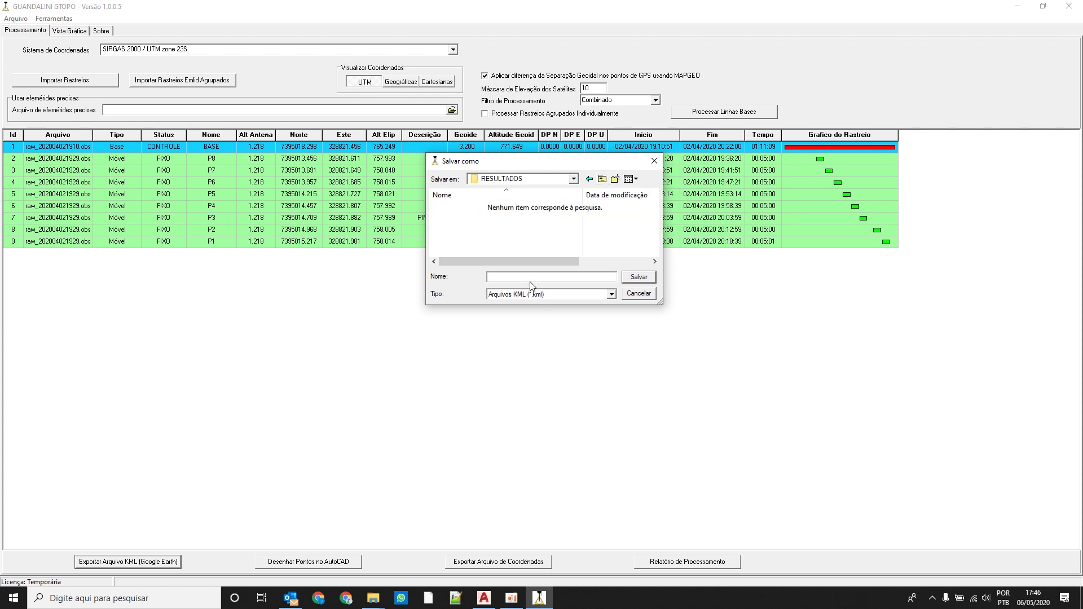
key(Return)
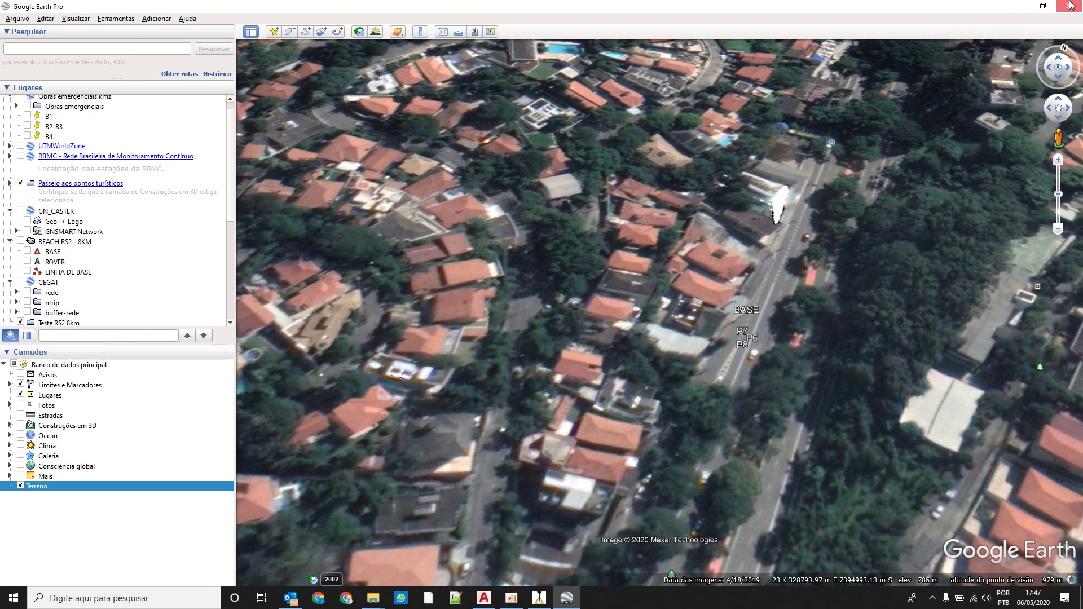
click(1070, 6)
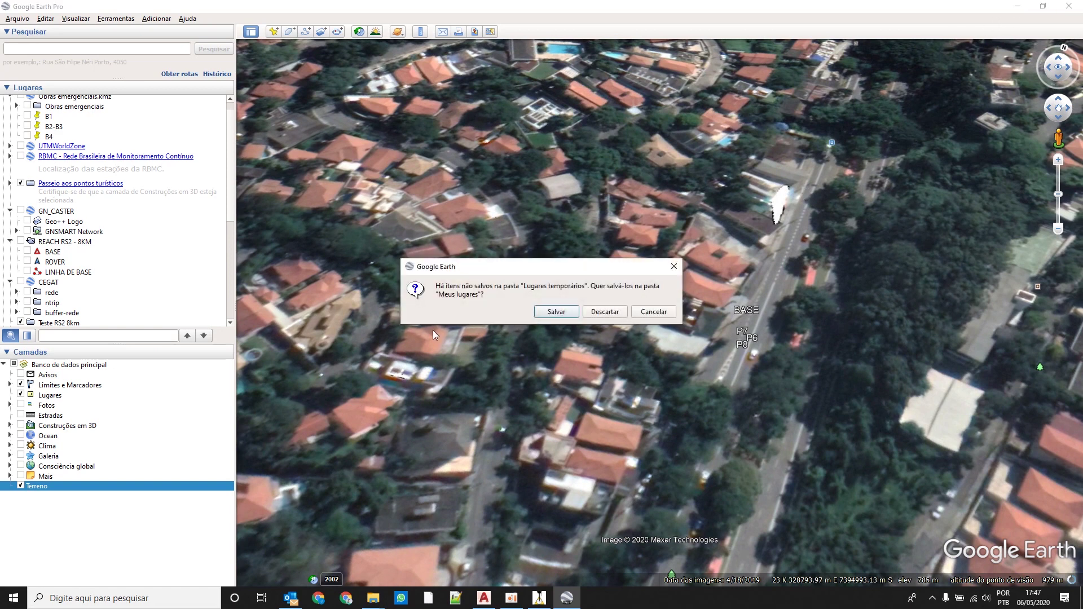
click(607, 313)
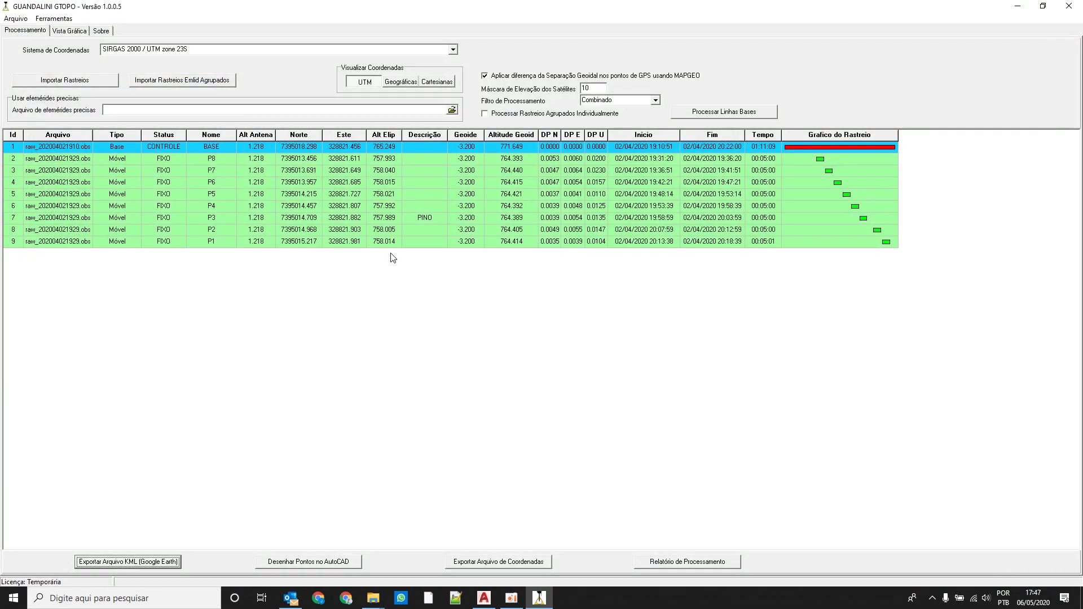
Step: Draw the processed points in AutoCAD and switch to its drawing to inspect them
click(320, 562)
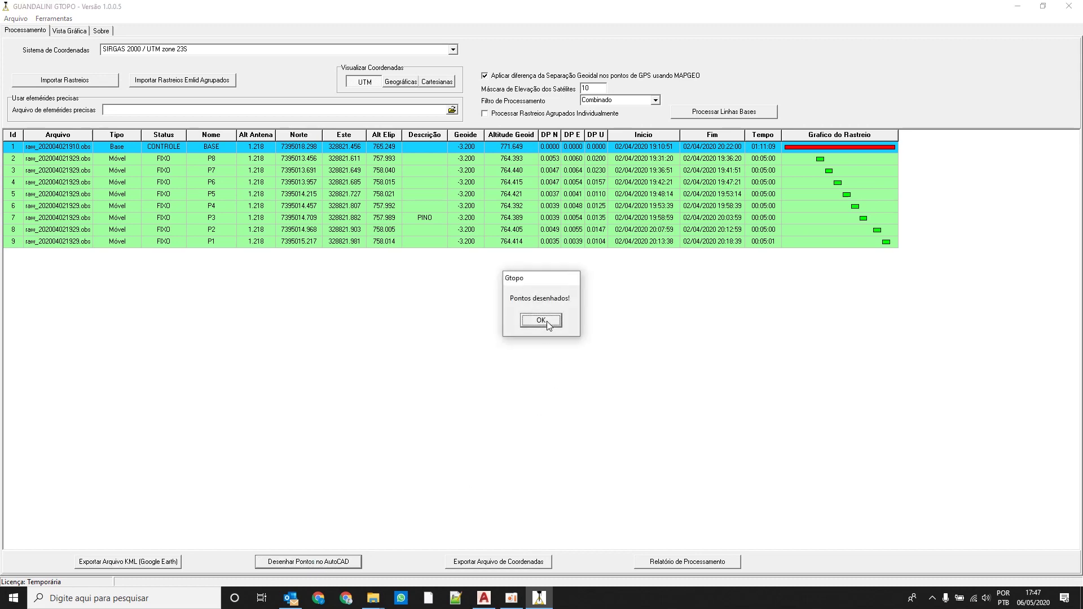
click(541, 320)
click(484, 598)
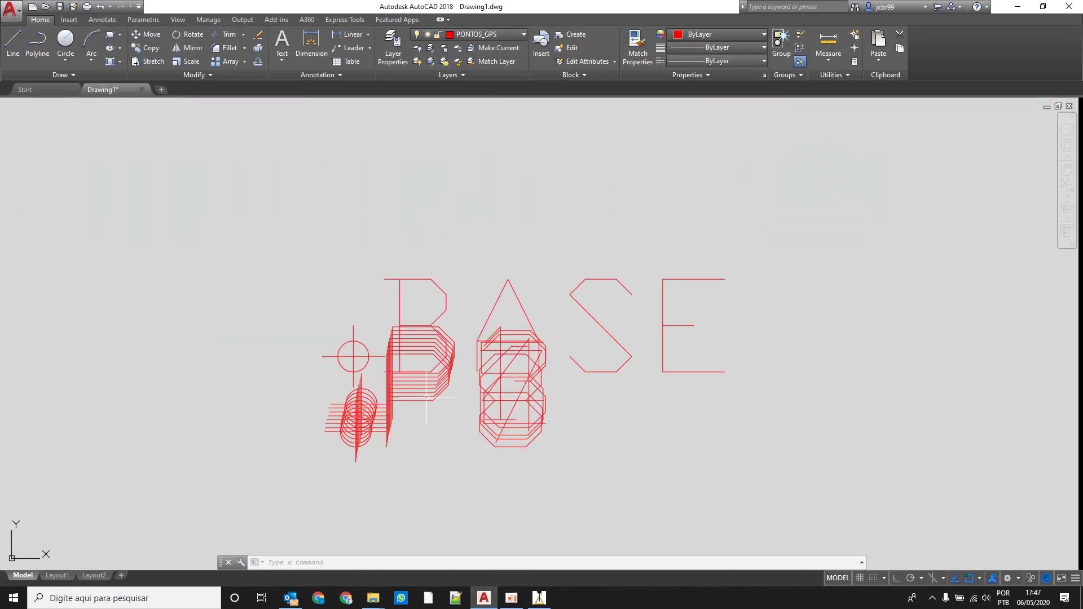
scroll(427, 397, up, 5)
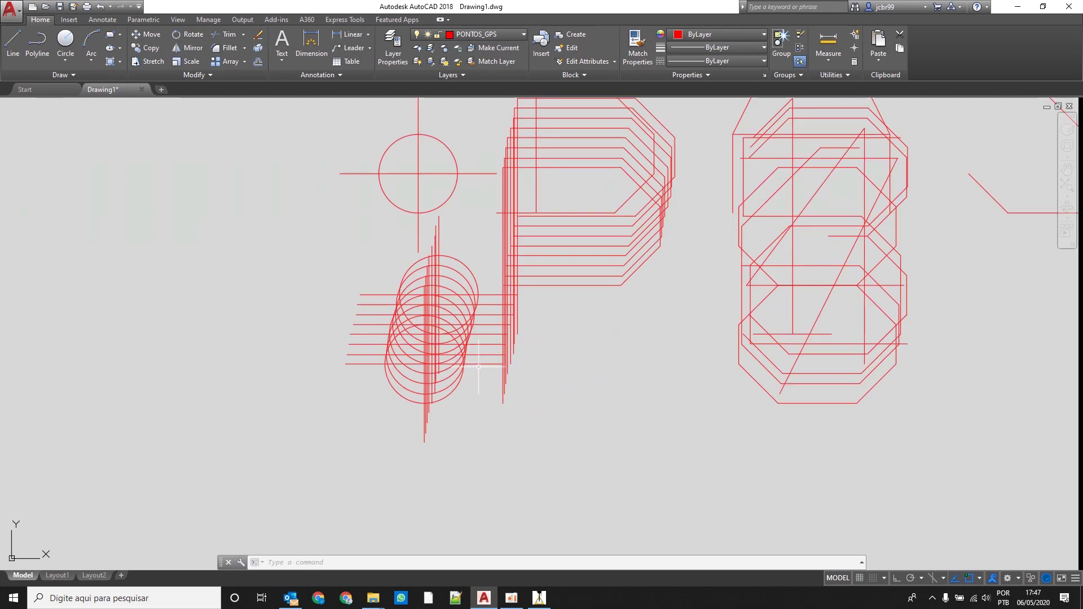
scroll(479, 367, down, 4)
Step: Set the height of all point name texts to 0.5 and close AutoCAD without saving the drawing
click(842, 455)
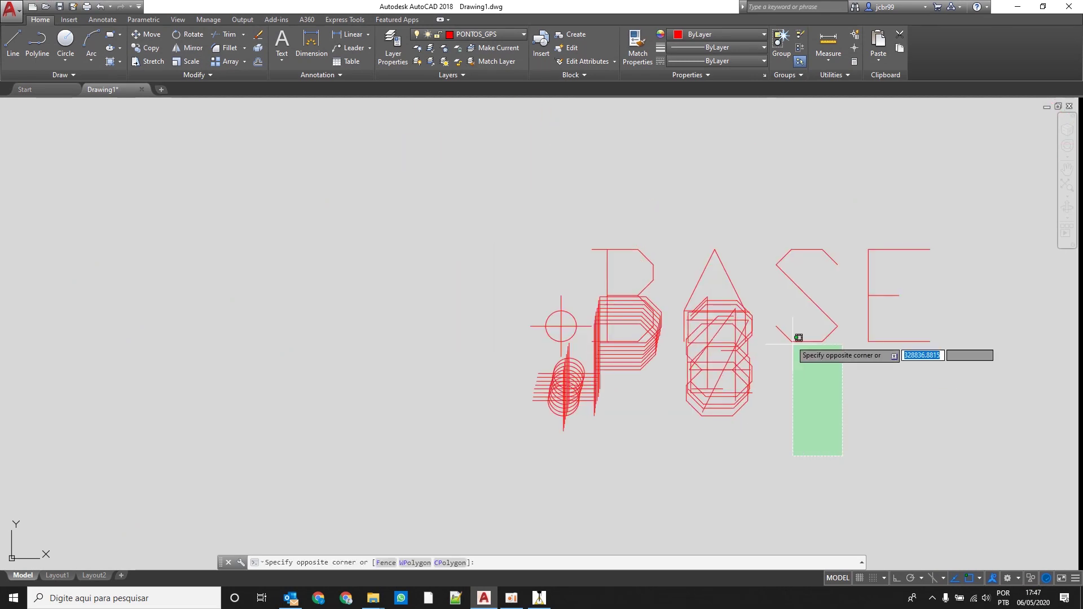
click(706, 252)
text(prop)
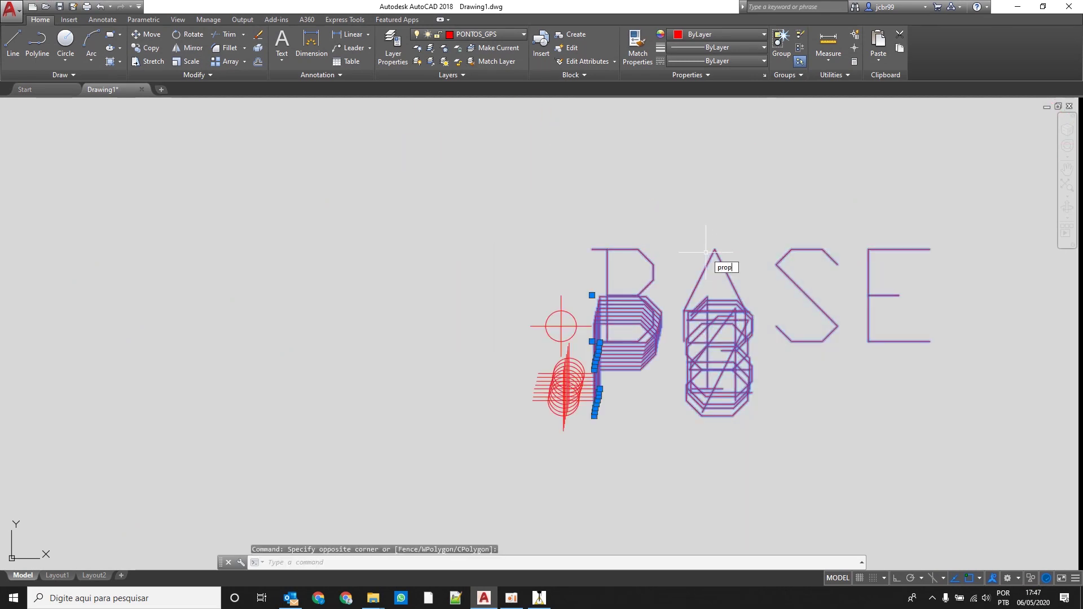
key(Return)
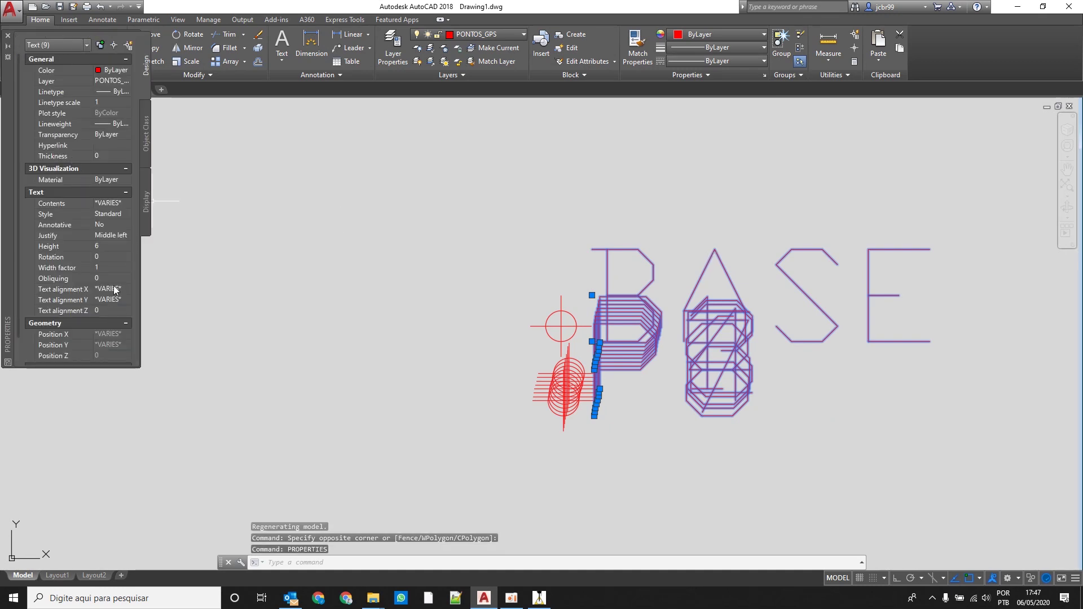
click(106, 246)
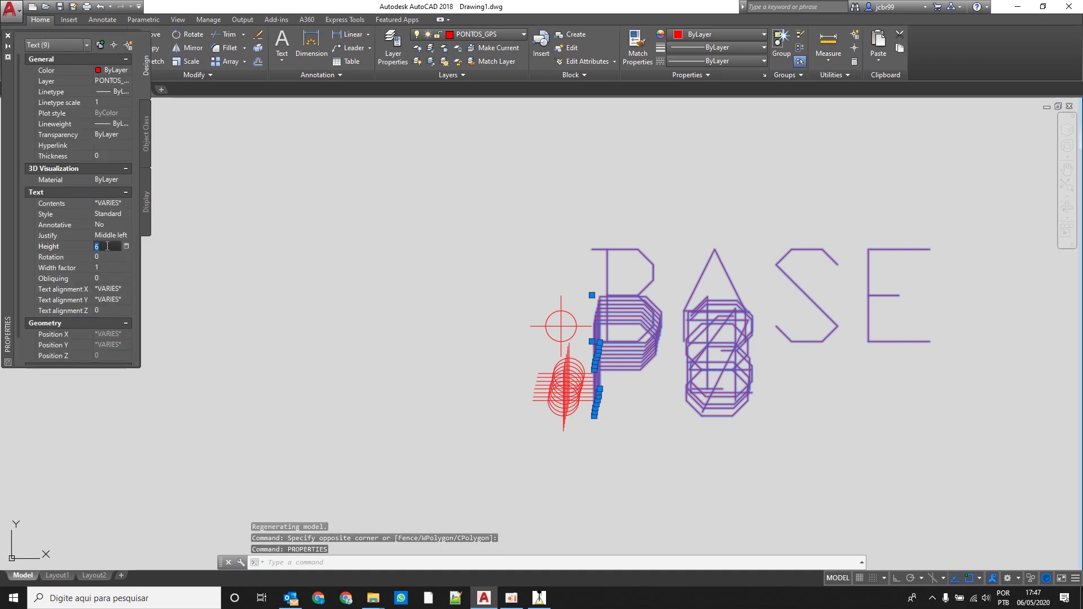
text(0.5)
key(Return)
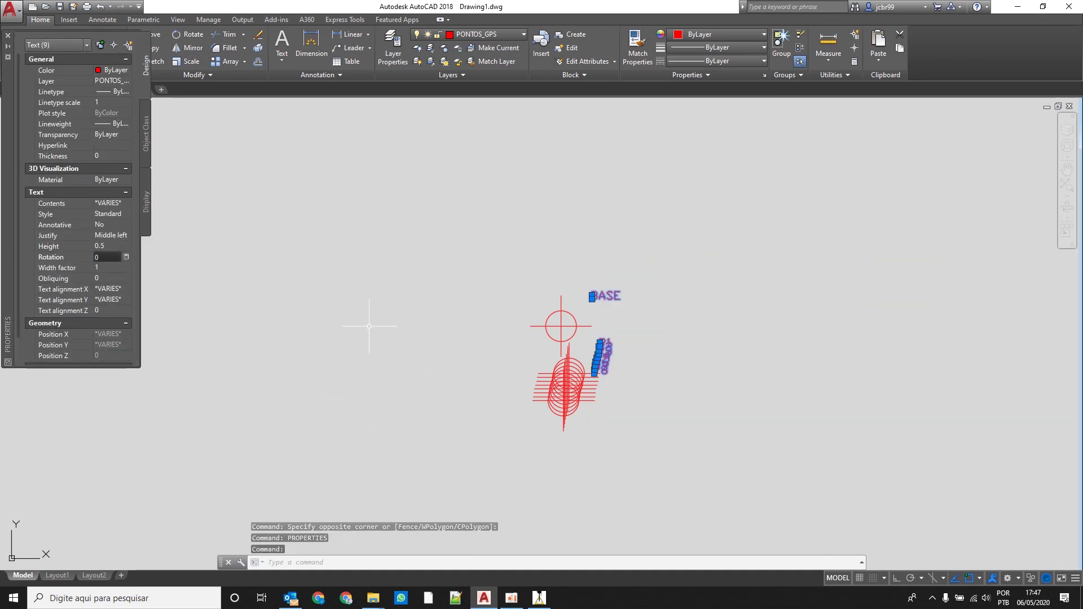
scroll(600, 382, up, 4)
key(Escape)
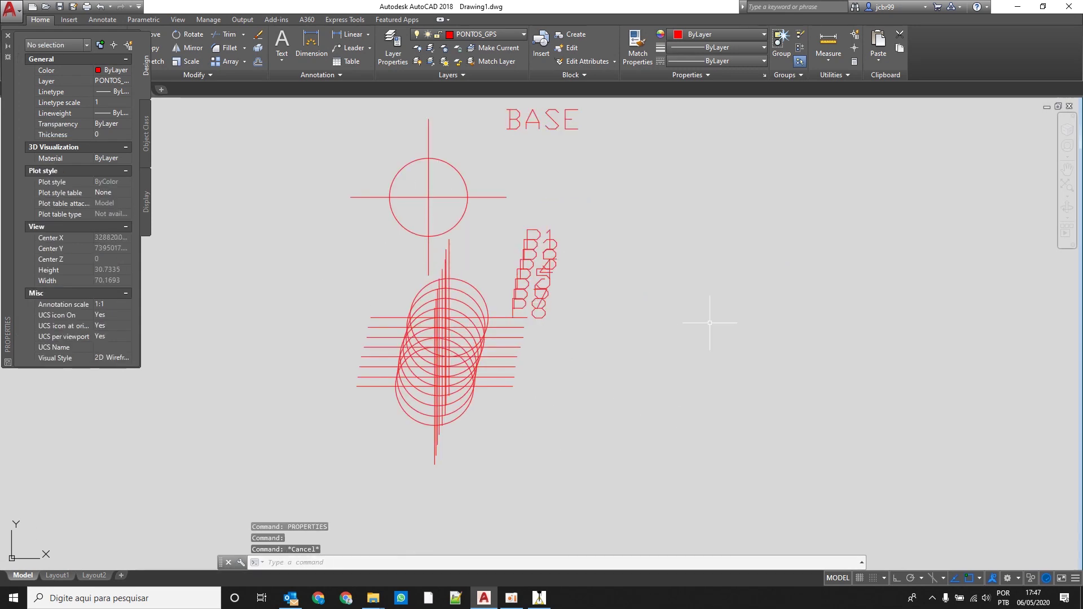
click(1068, 7)
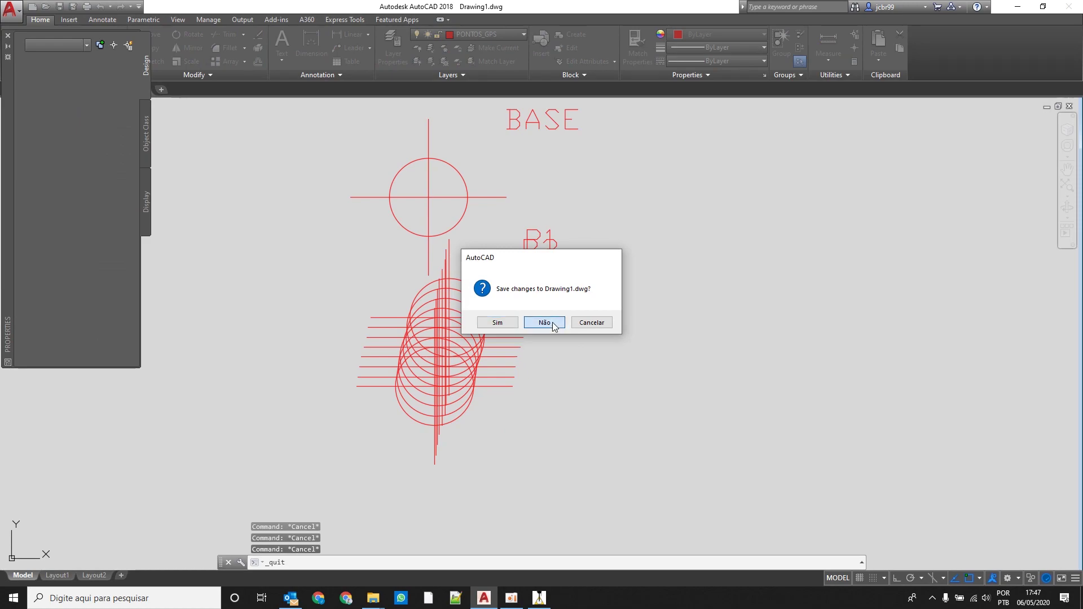
click(545, 323)
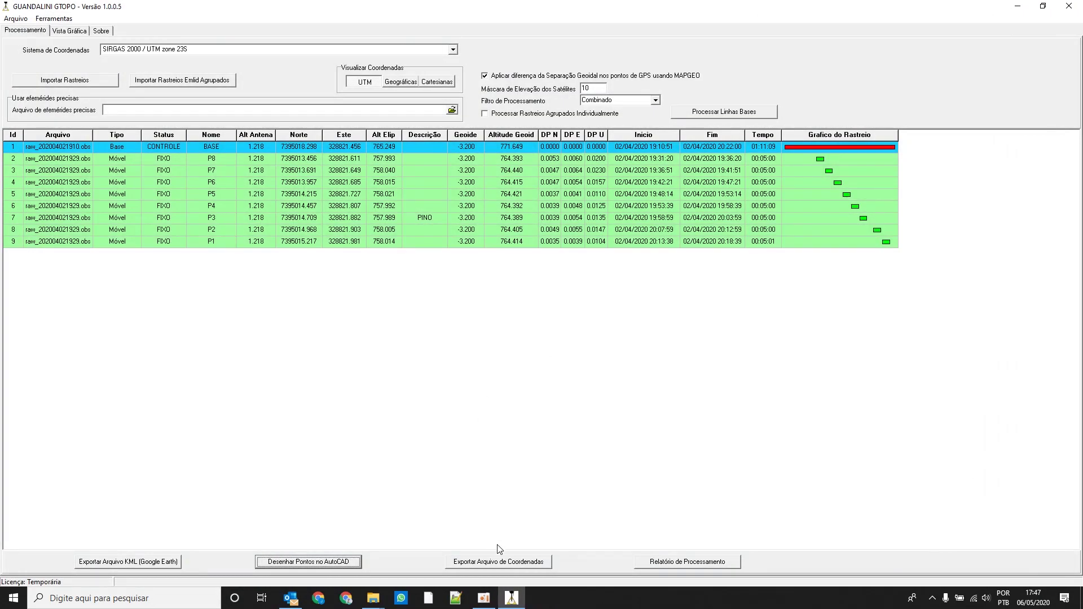
Step: Export the coordinates as a semicolon-delimited text file into the RESULTADOS folder, keeping the preselected fields
click(509, 562)
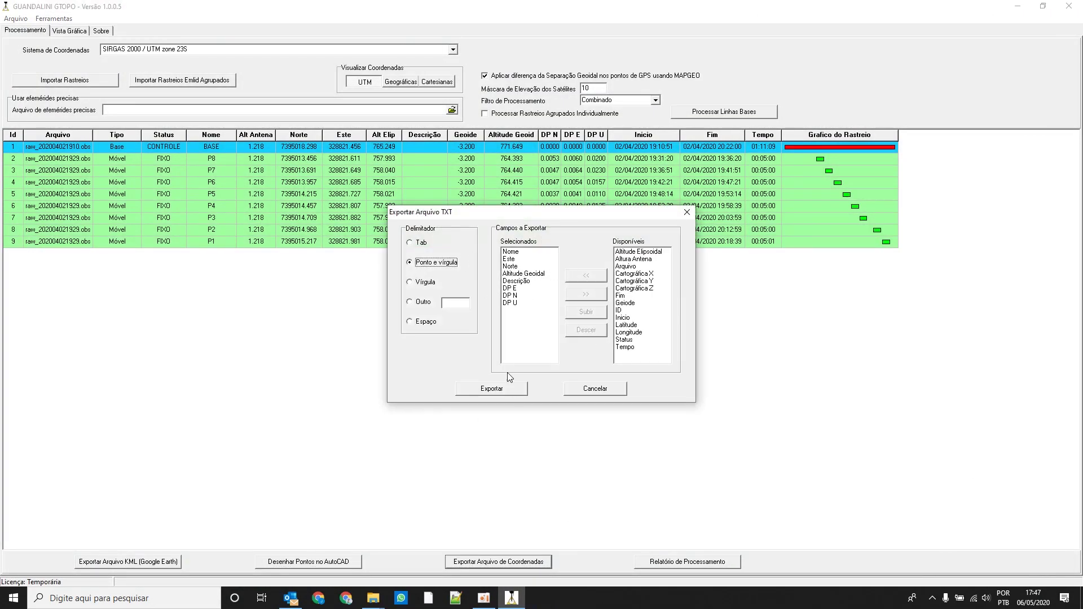
drag(633, 264, 632, 297)
click(513, 390)
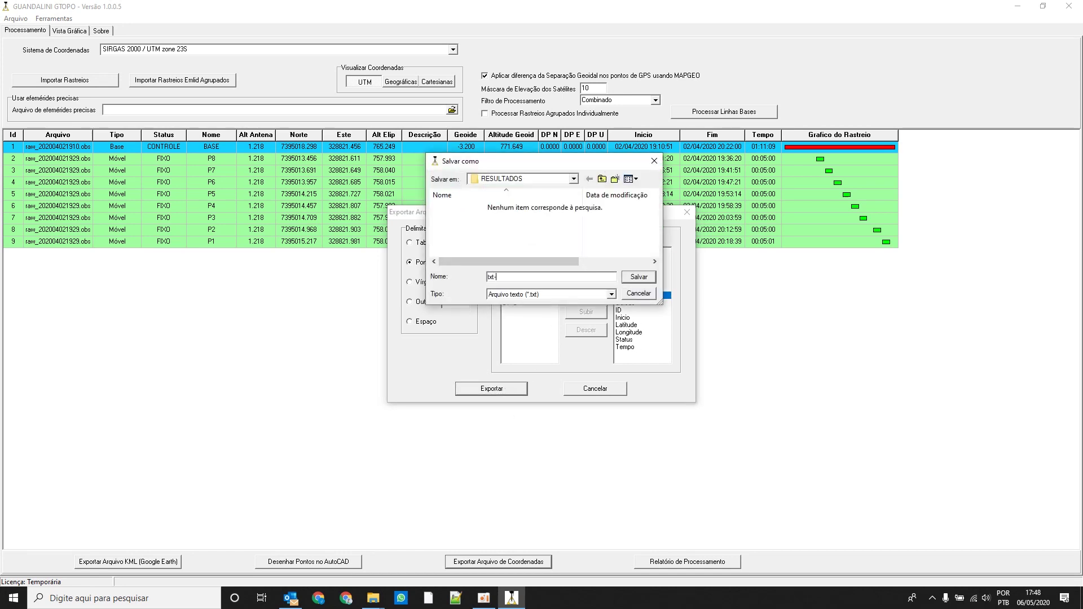
key(Return)
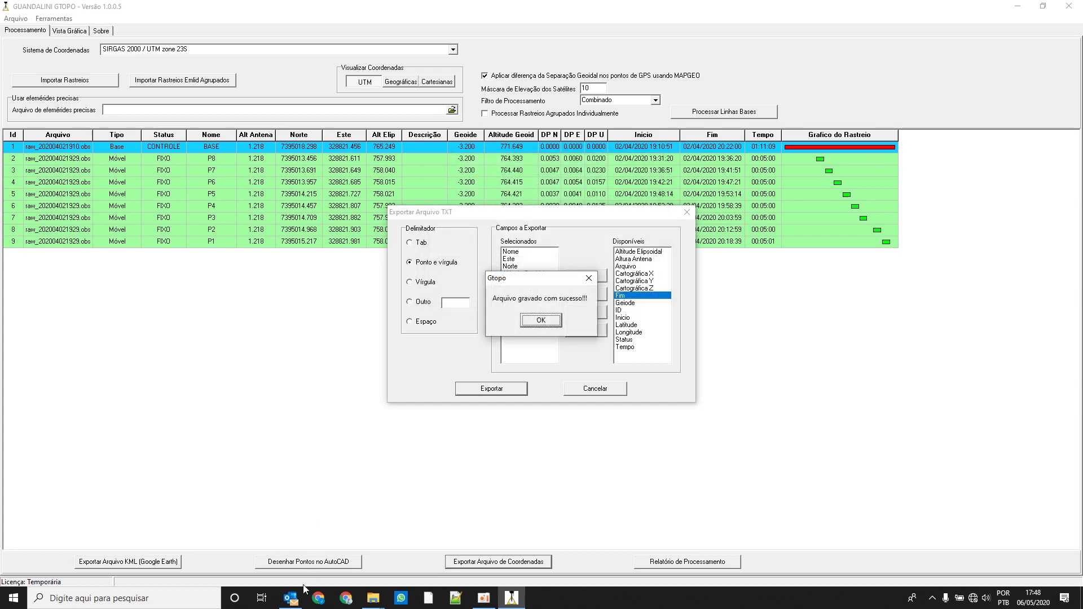
key(Return)
Step: Open the exported txt-coordenadas.txt from the RESULTADOS folder inside PONTOS_RTK_SINGLE\GTOPO in File Explorer
mouse_move(372, 598)
click(372, 564)
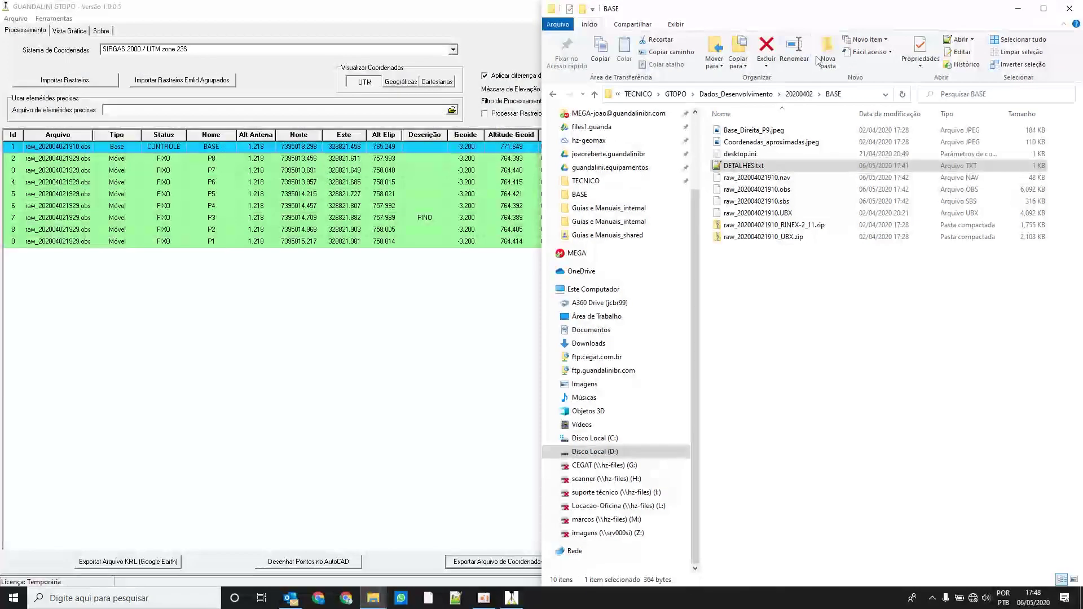
click(799, 94)
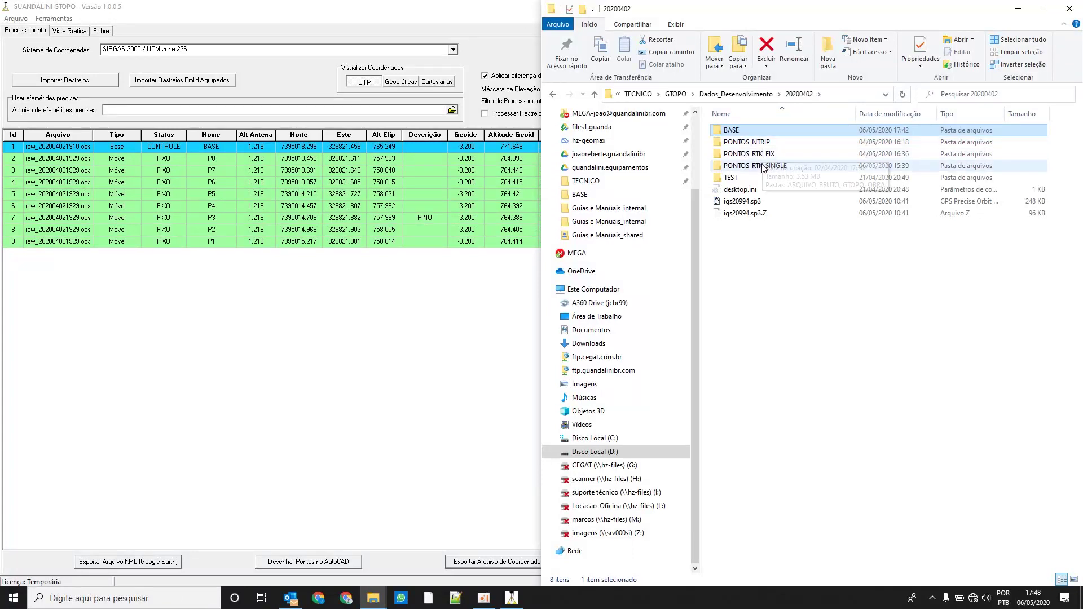
double_click(758, 165)
double_click(732, 154)
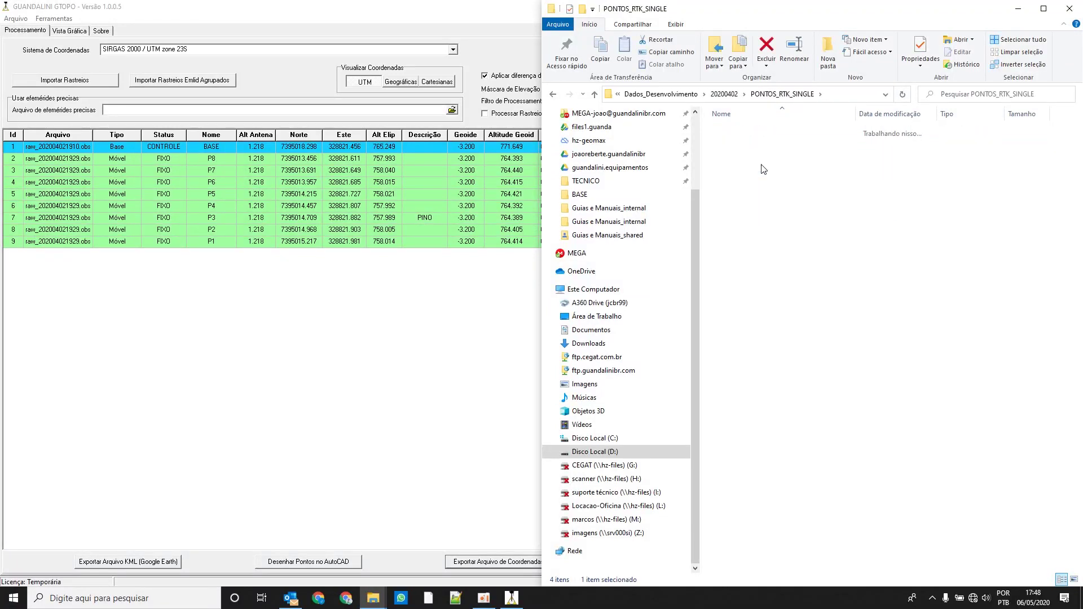
key(alt+Left)
double_click(762, 141)
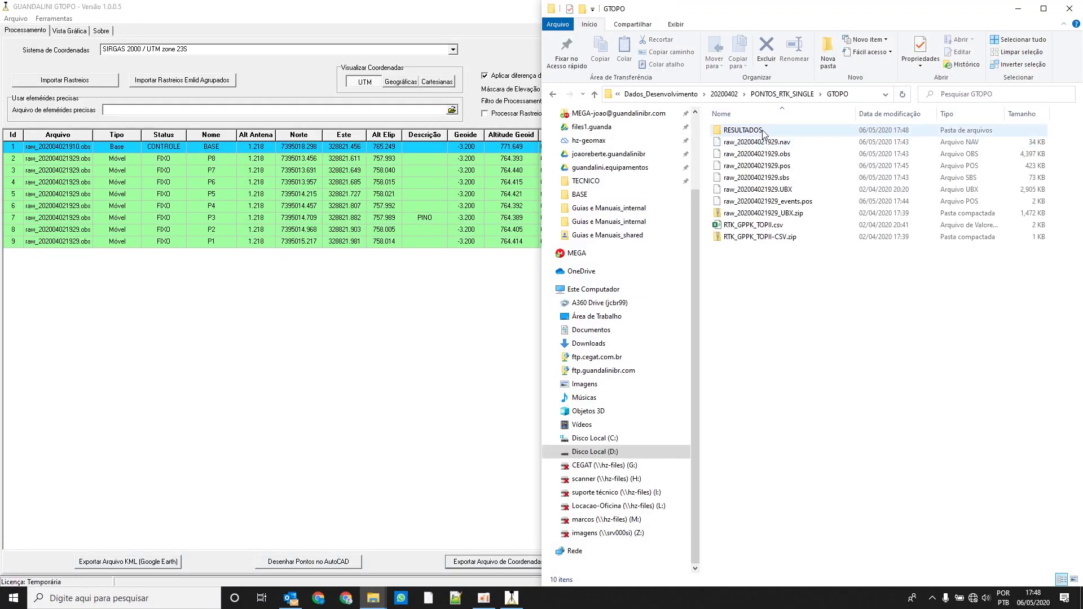
double_click(761, 130)
double_click(762, 143)
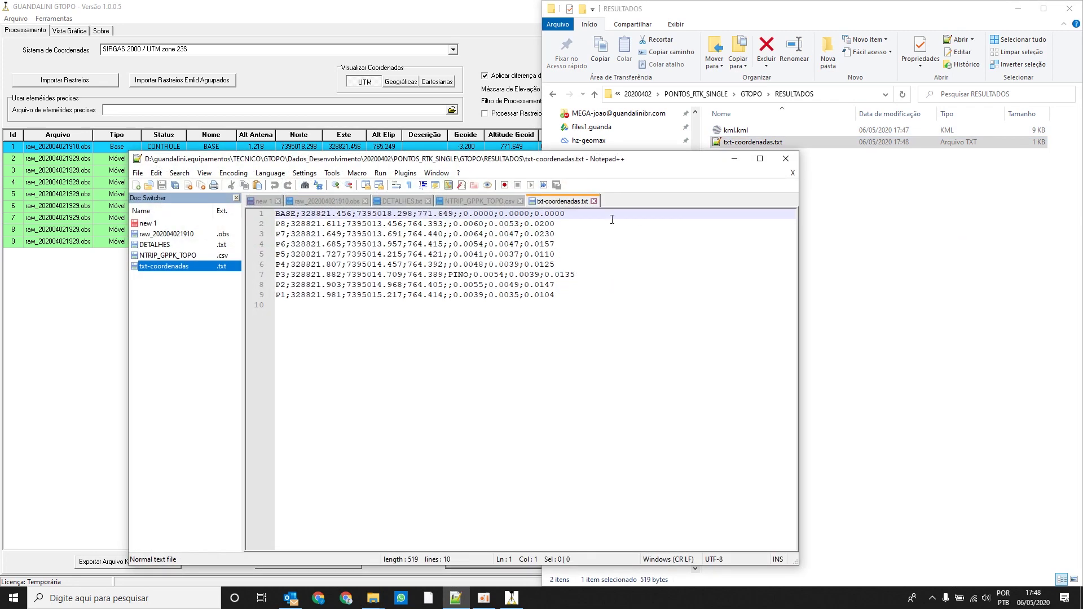
Step: Examine the altitudes, the precision values of P8 and the description of P3 in the coordinates file, and return to GTOPO
drag(402, 213, 448, 284)
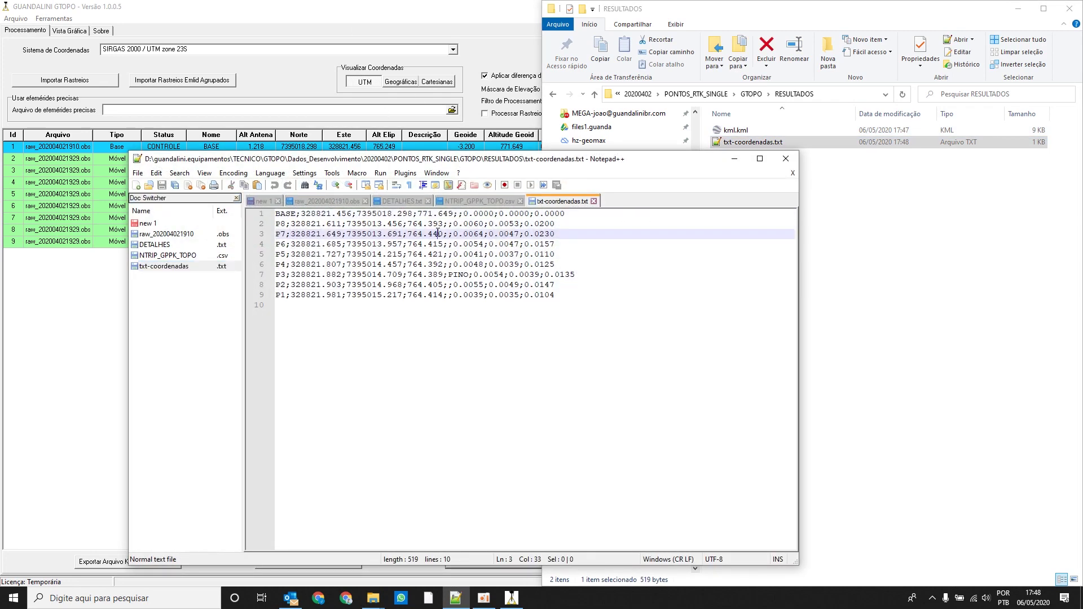
drag(463, 224, 591, 223)
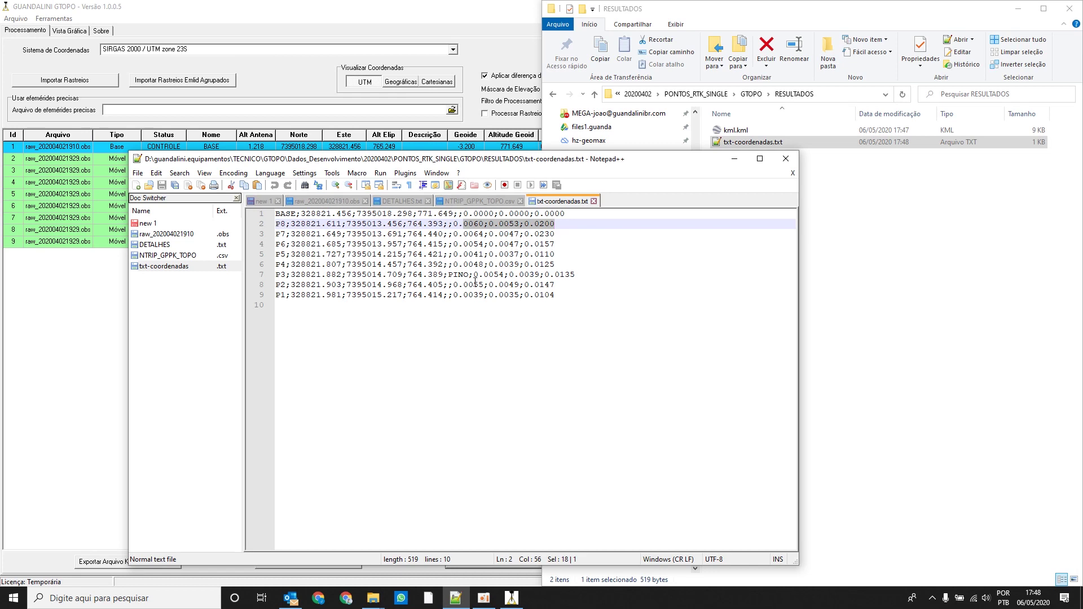
drag(450, 275, 456, 275)
click(443, 5)
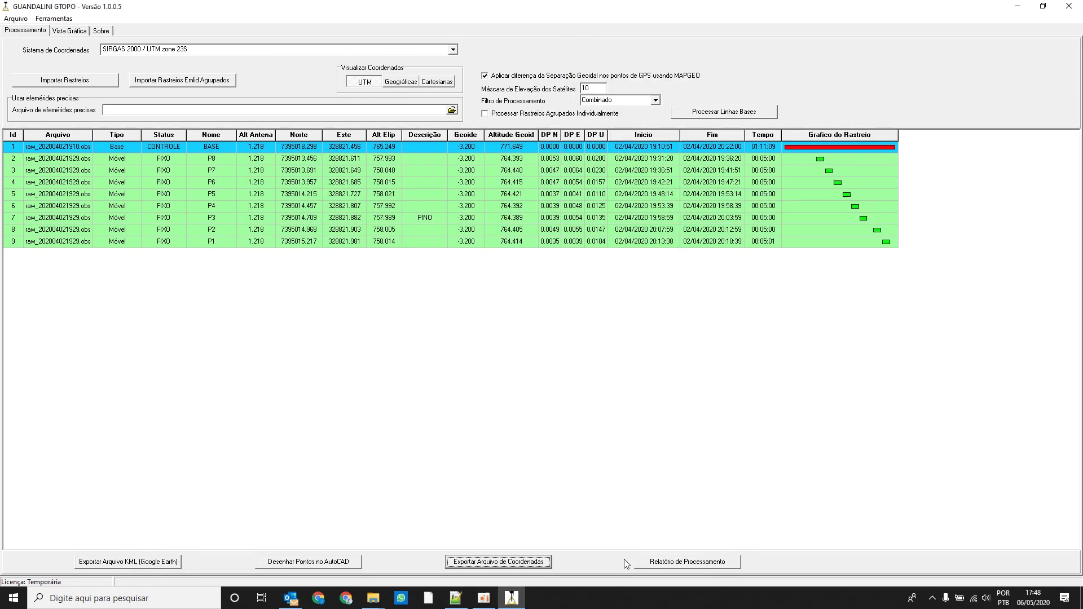
Step: Generate the processing report and print all its pages with Microsoft Print to PDF
click(643, 562)
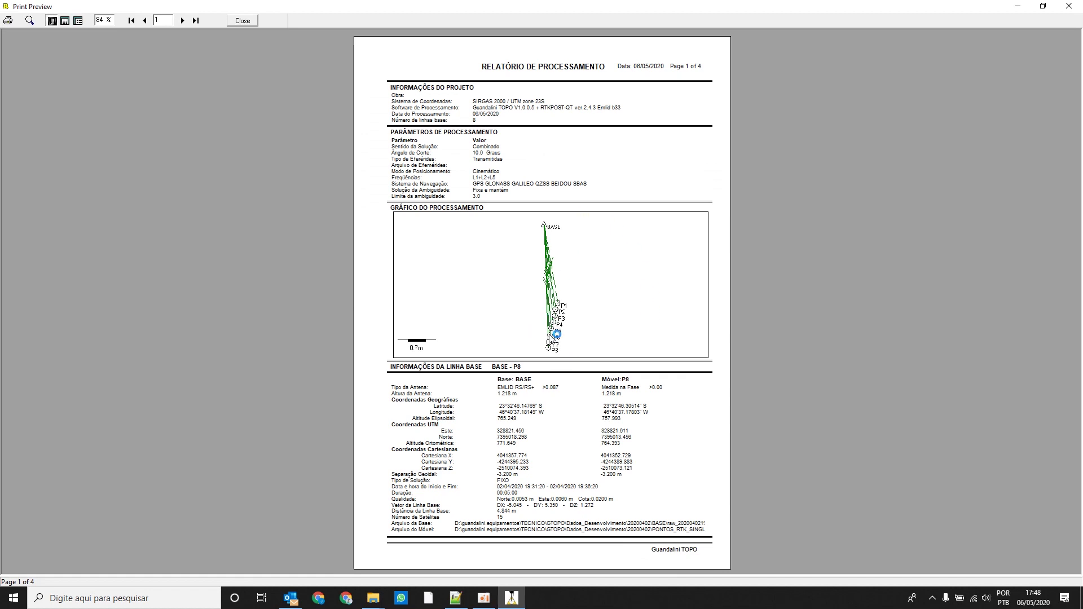
click(8, 21)
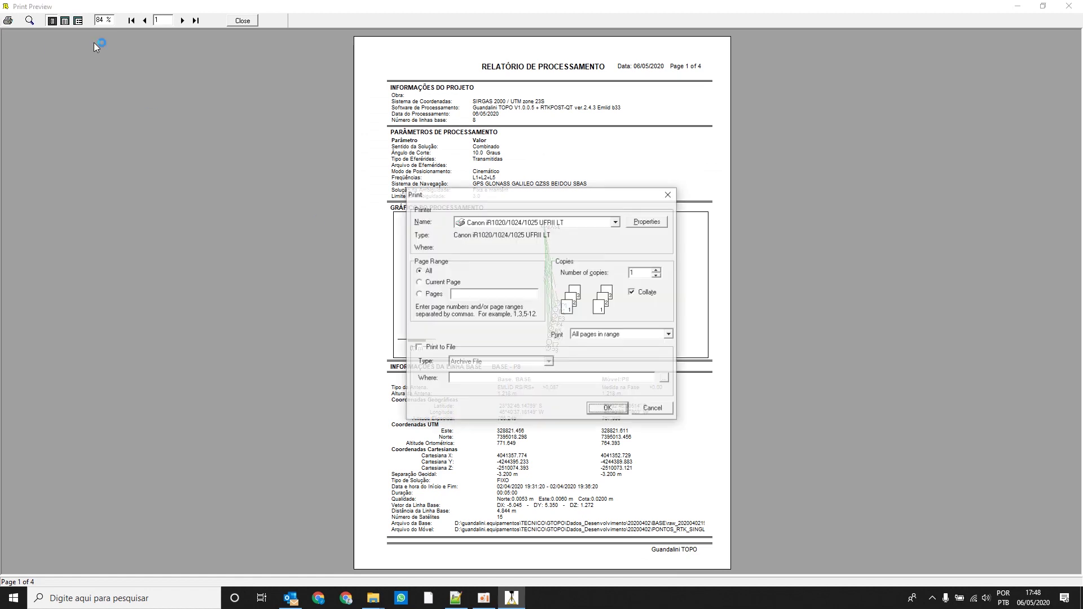
click(525, 222)
click(494, 270)
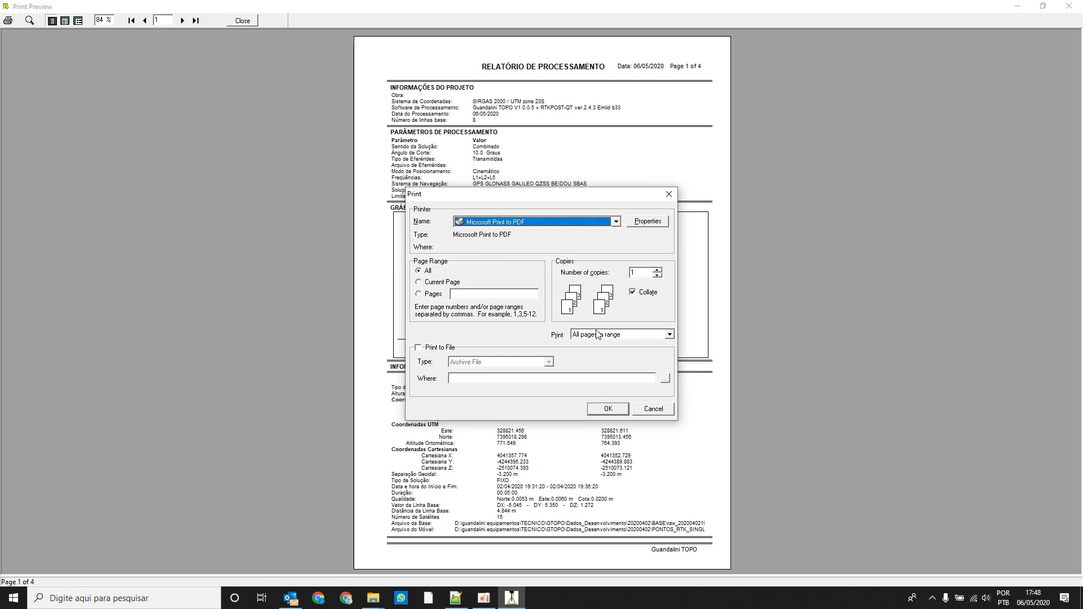
click(604, 409)
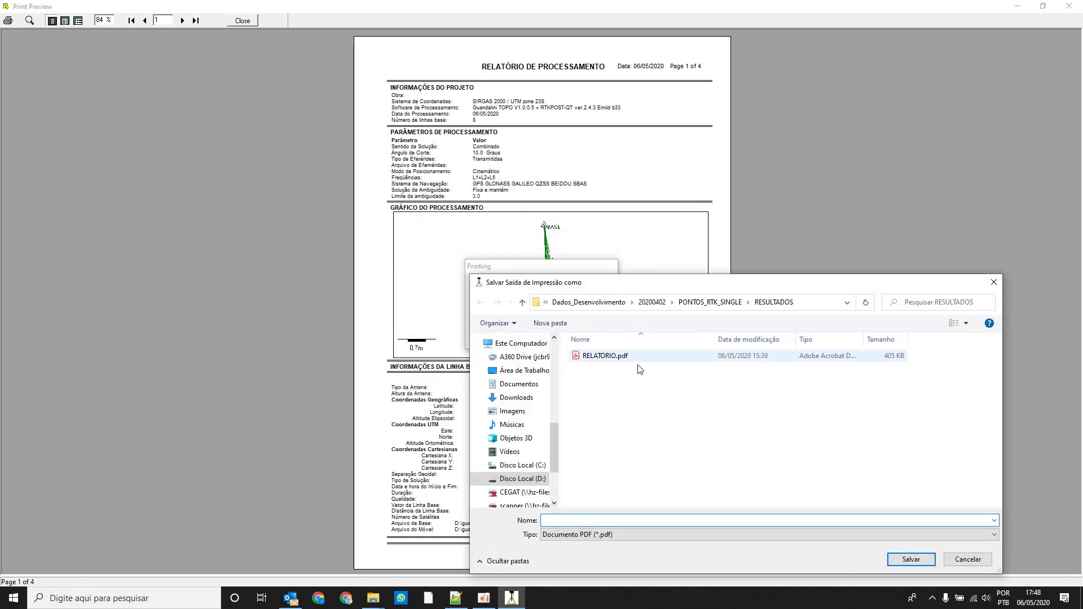
Step: Select the RESULTADOS folder inside PONTOS_RTK_SINGLE\GTOPO as the report PDF's save location and start entering its file name
key(alt+Up)
double_click(593, 367)
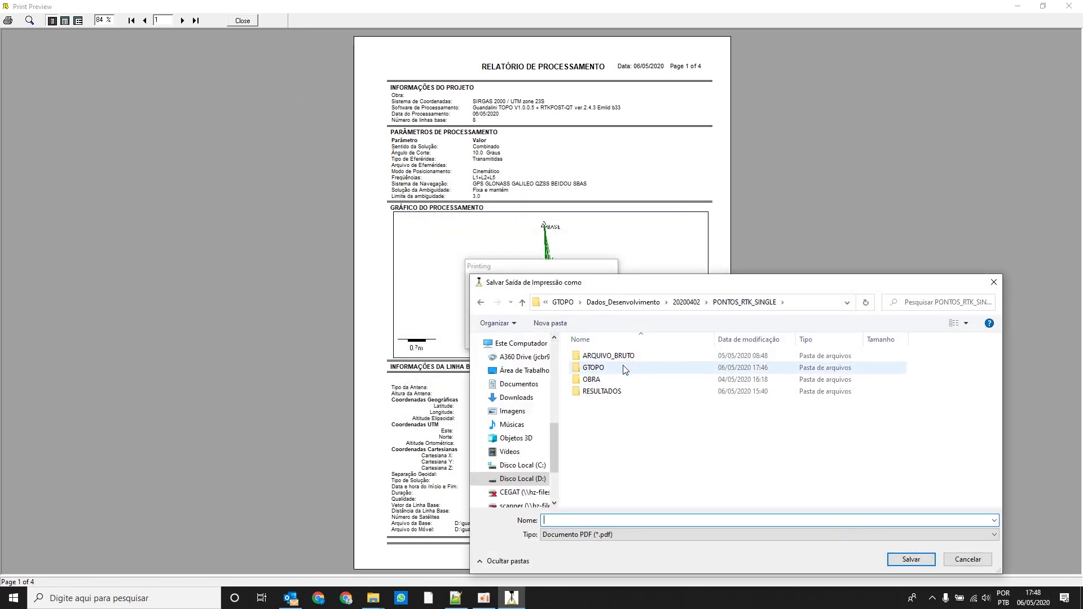
double_click(601, 355)
click(629, 519)
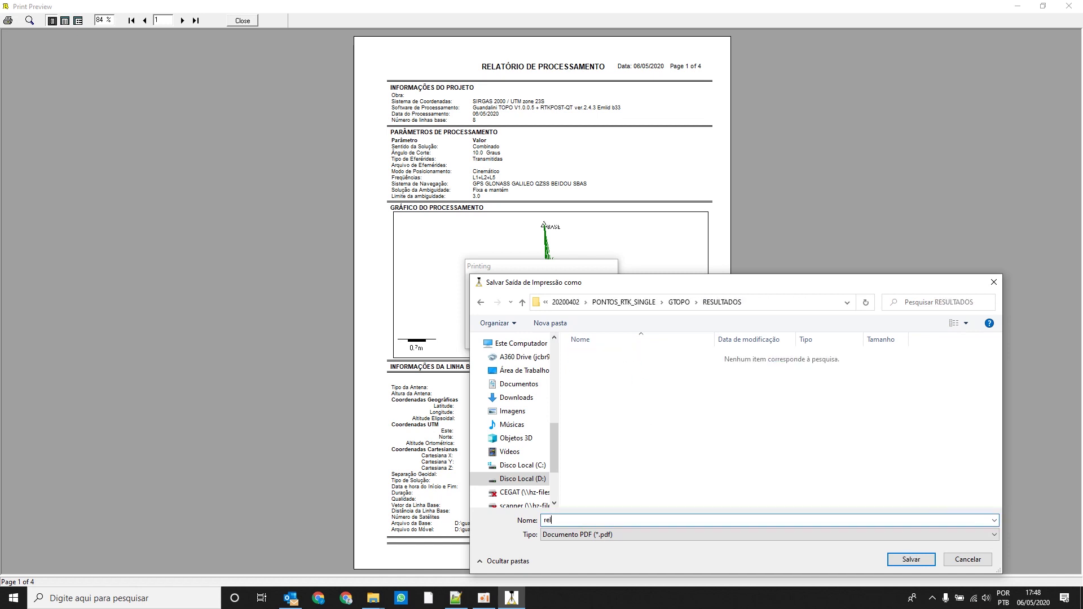